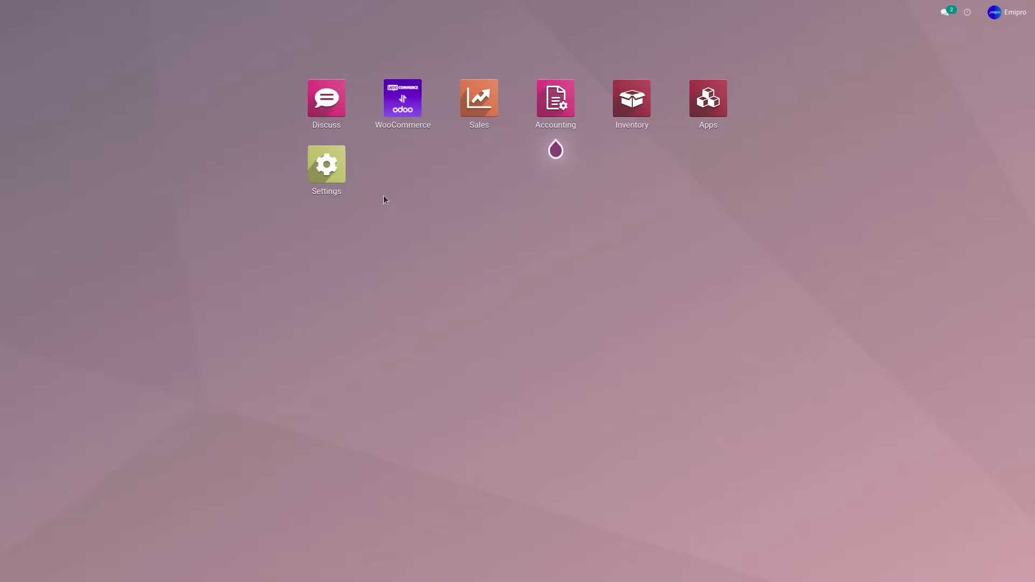
- Open the WooCommerce connector's settings and enable the use of the Odoo product's sales description
left_click(399, 114)
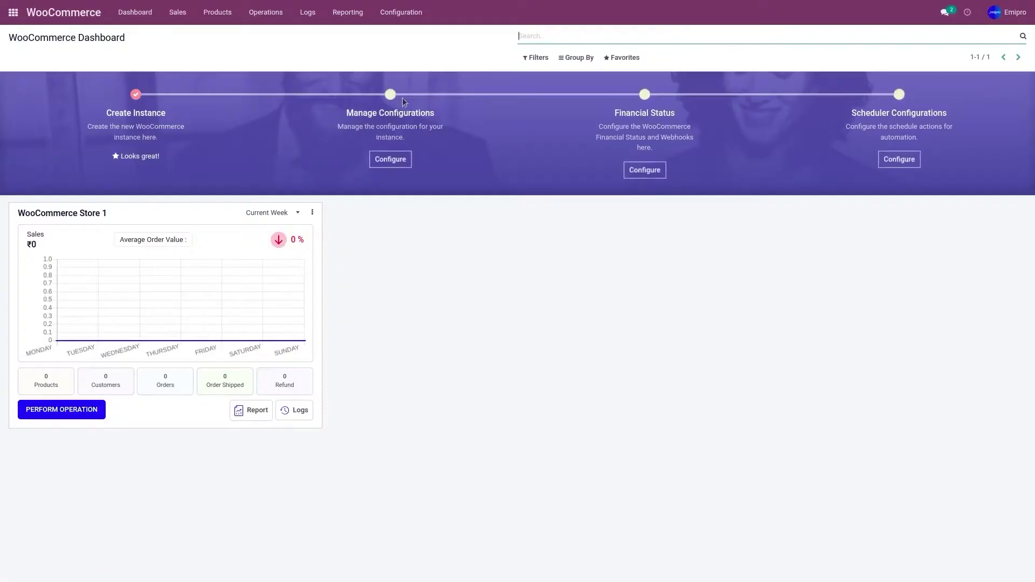
left_click(401, 12)
left_click(404, 35)
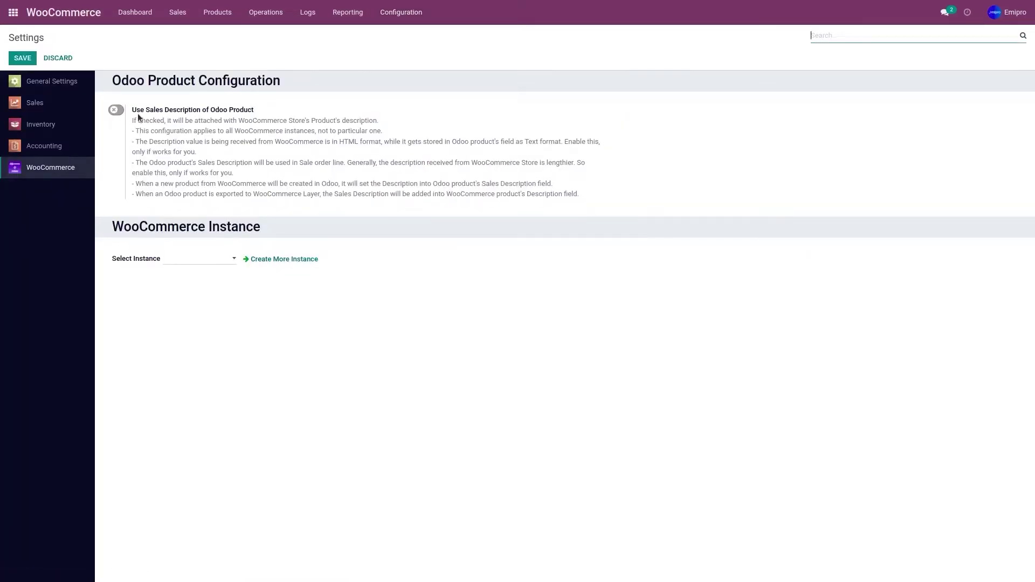
mouse_move(138, 117)
left_click(115, 114)
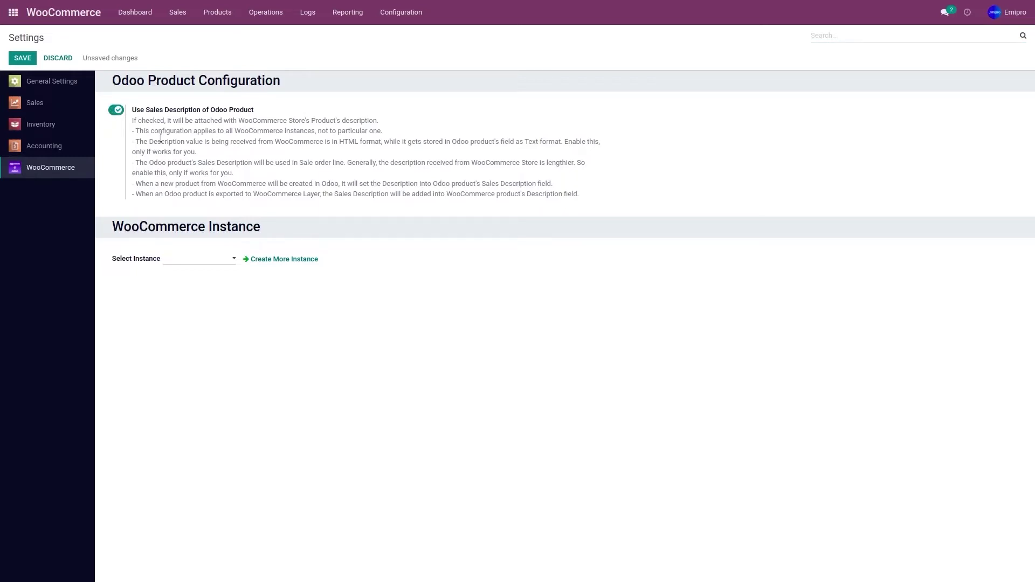
- Select the WooCommerce Store 1 instance and enable automatic creation of Odoo products that are not found
left_click(203, 261)
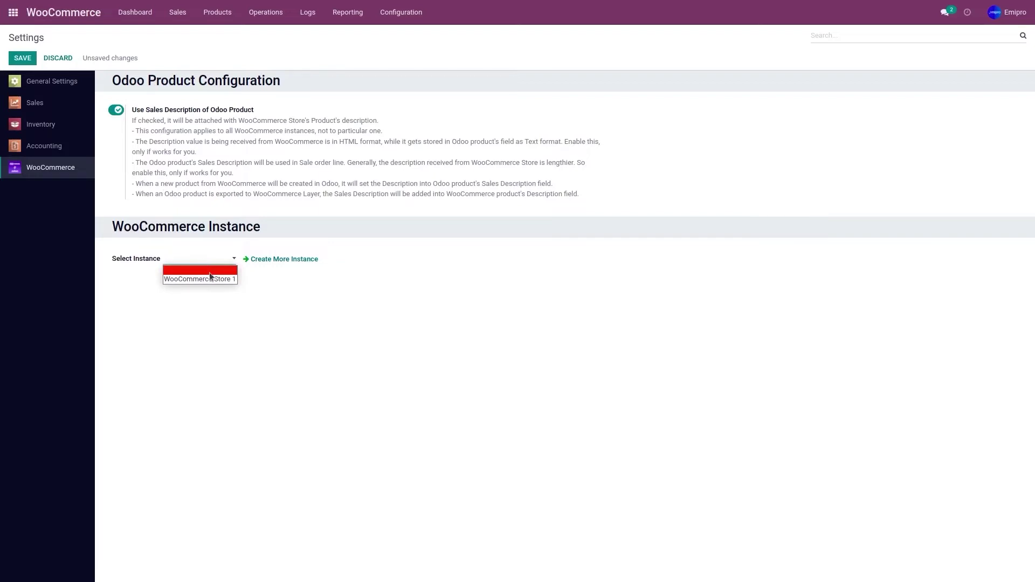
left_click(214, 278)
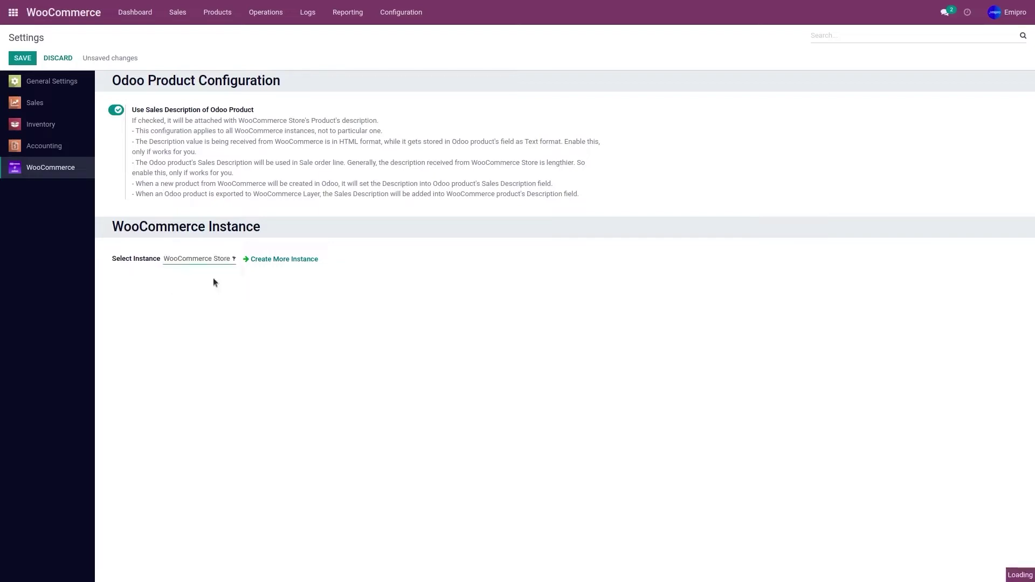
scroll(215, 282, "down", 5)
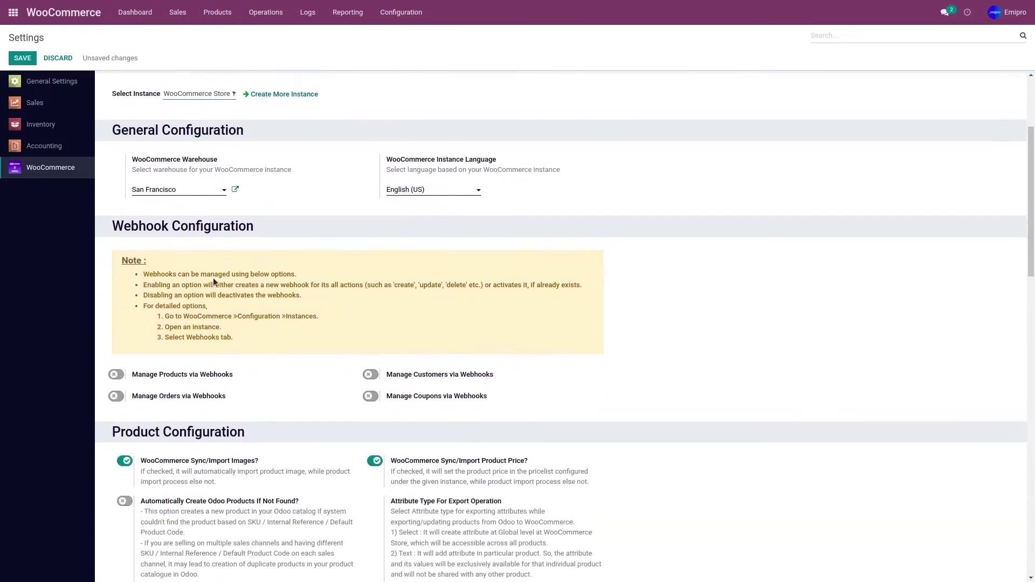
scroll(214, 282, "down", 2)
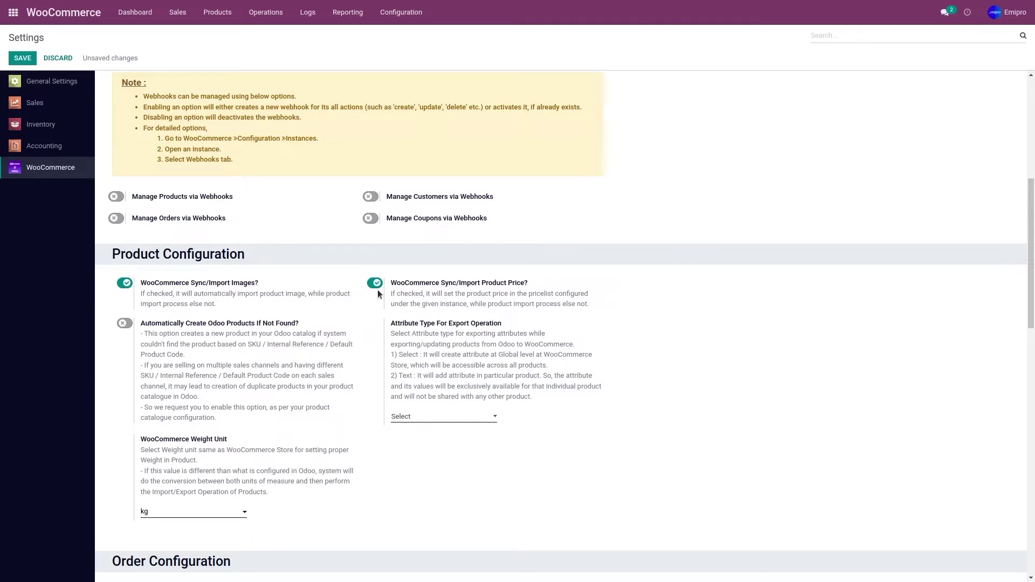
left_click(123, 323)
- Keep kg as the WooCommerce weight unit and save the settings
scroll(267, 372, "down", 2)
left_click(208, 398)
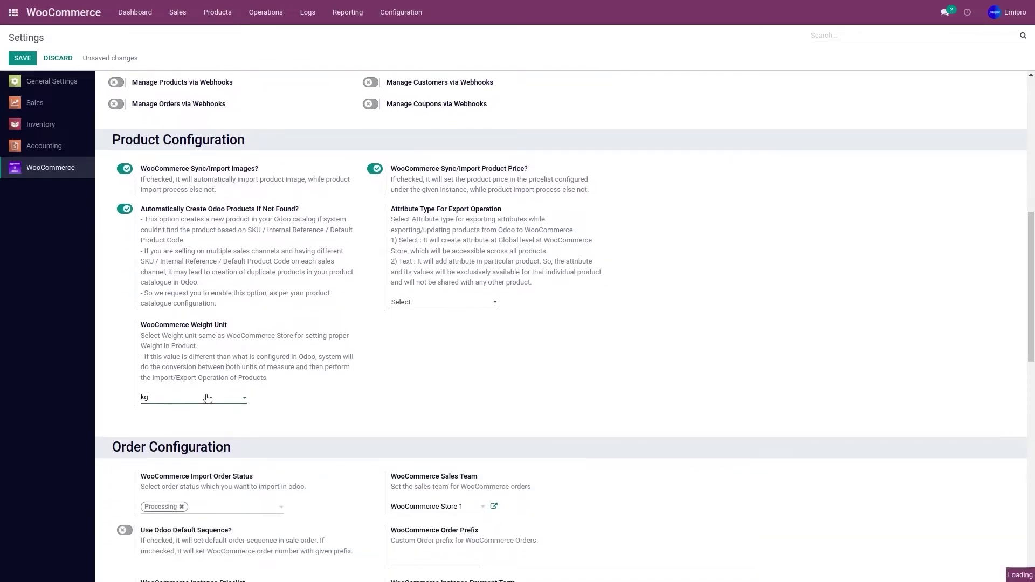
left_click(285, 392)
scroll(232, 442, "up", 1)
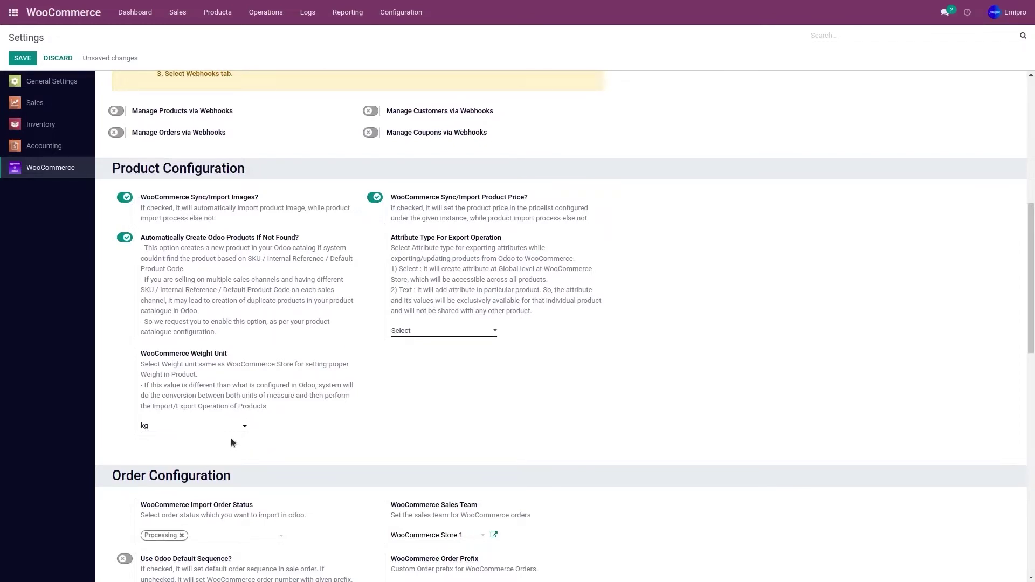
scroll(231, 438, "down", 1)
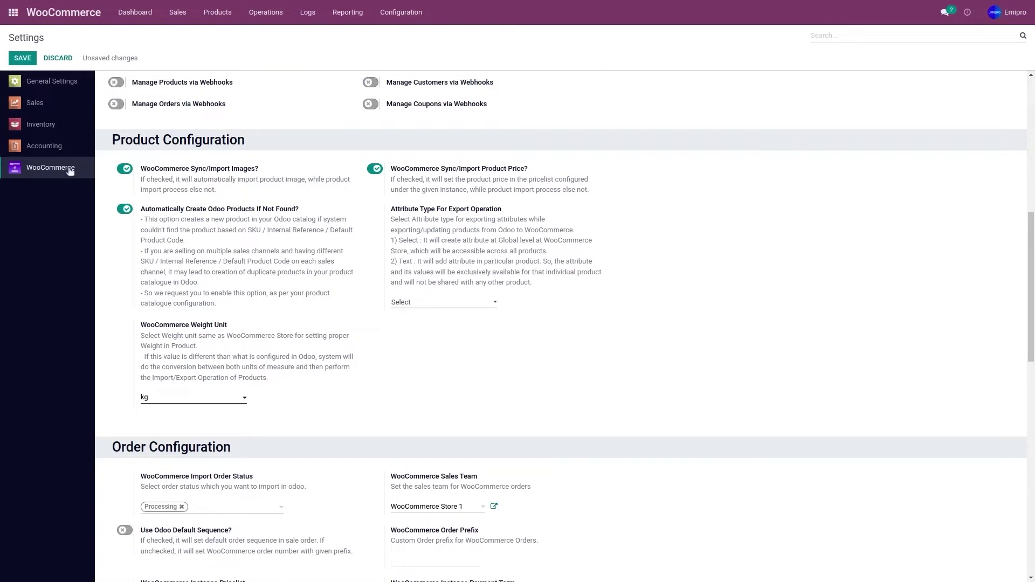
left_click(23, 60)
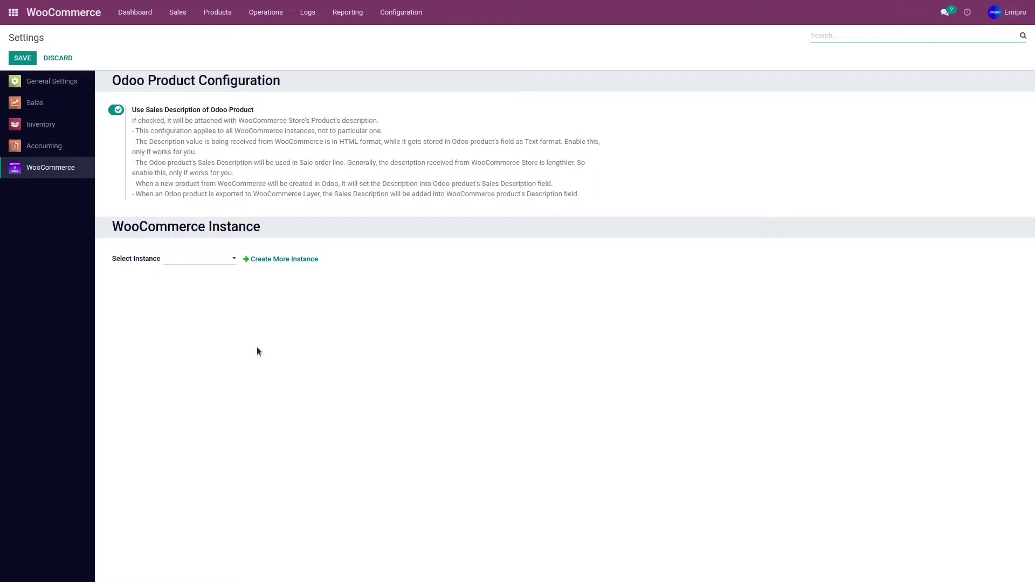
- Start an Import Products operation for WooCommerce Store 1 from the WooCommerce dashboard
left_click(141, 15)
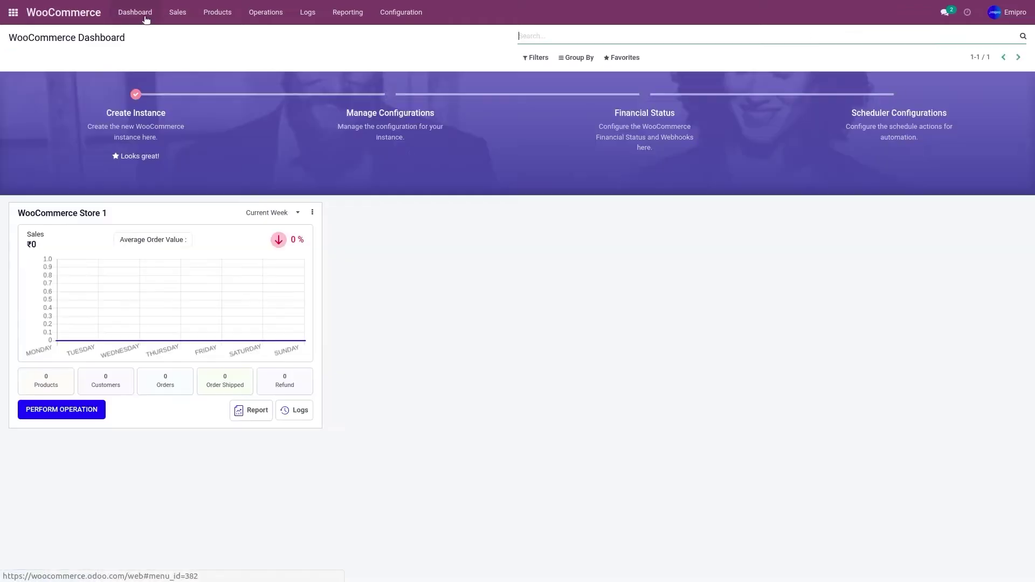
left_click(66, 413)
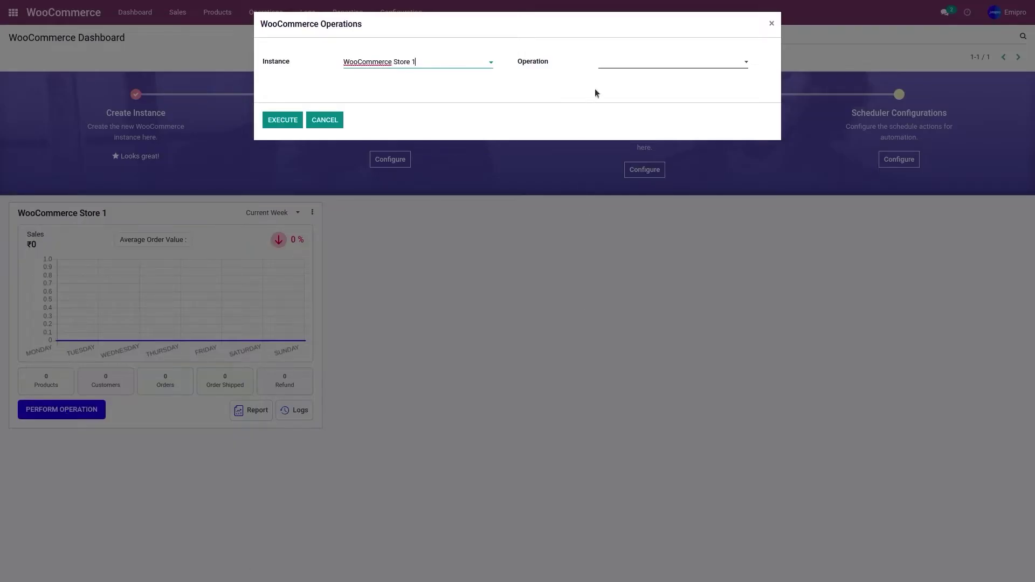
left_click(608, 67)
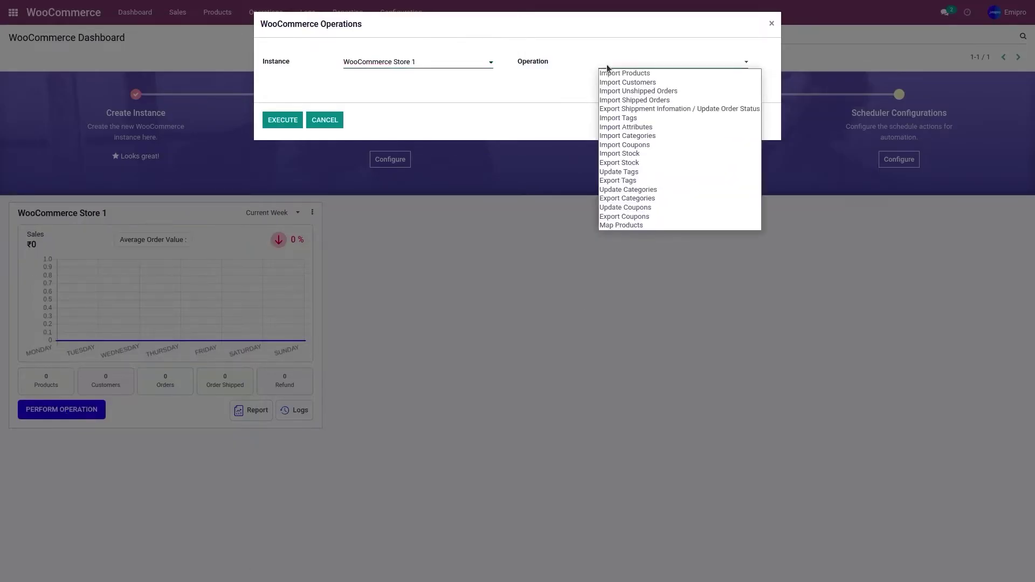
left_click(626, 73)
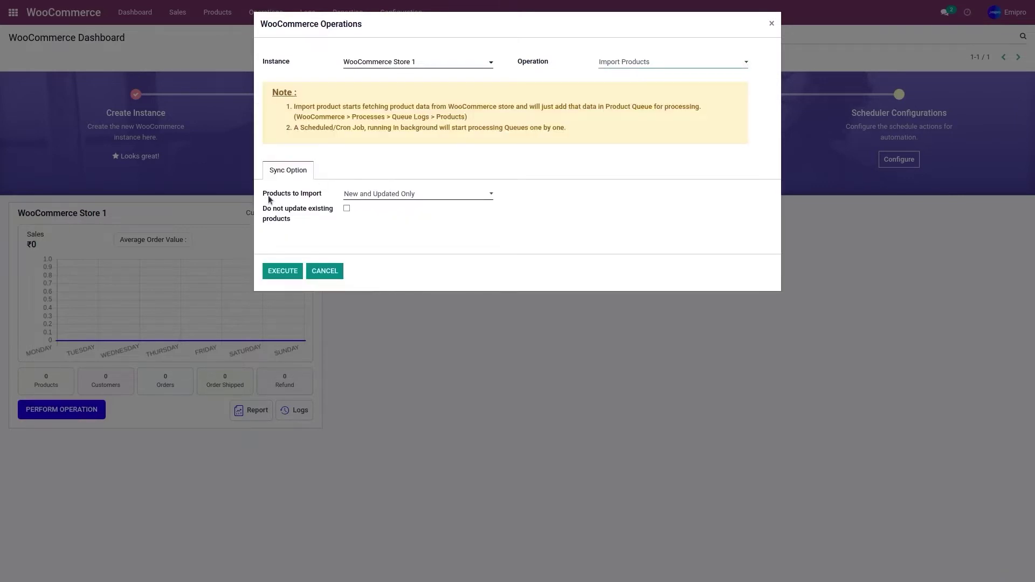
- Set the products to import to Import all, leave updating of existing products allowed, and execute the operation
left_click(393, 197)
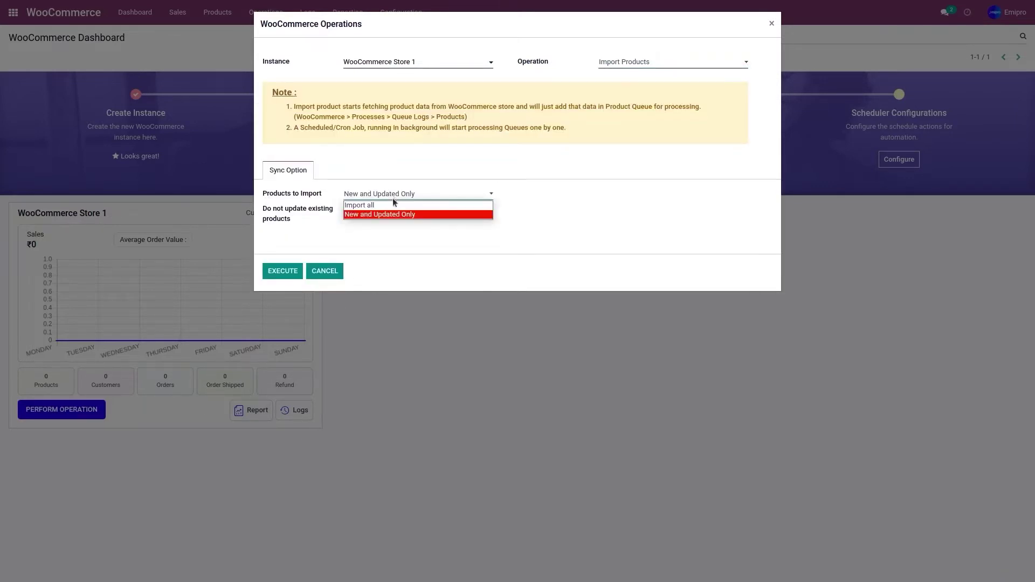
left_click(393, 205)
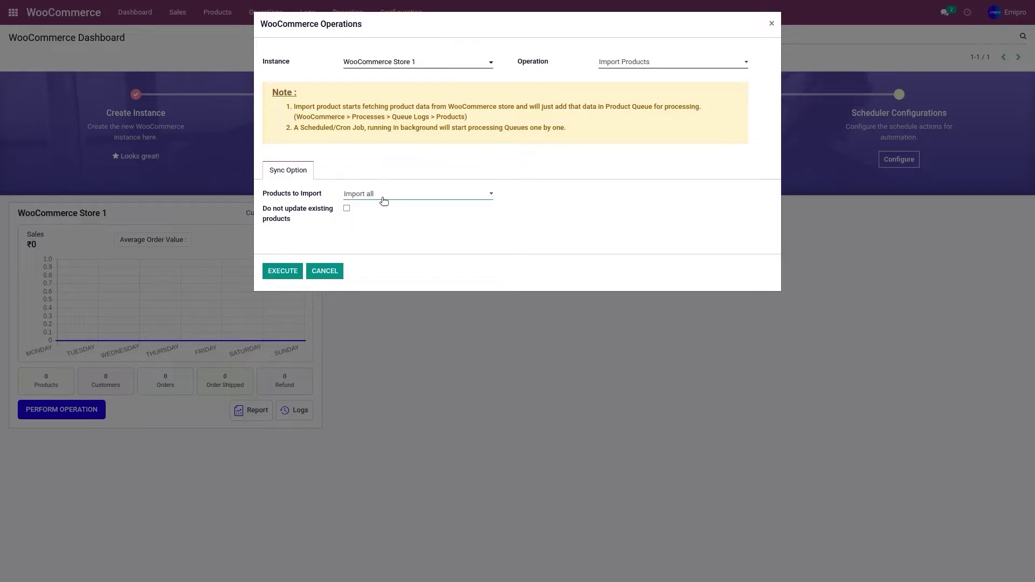
left_click(381, 198)
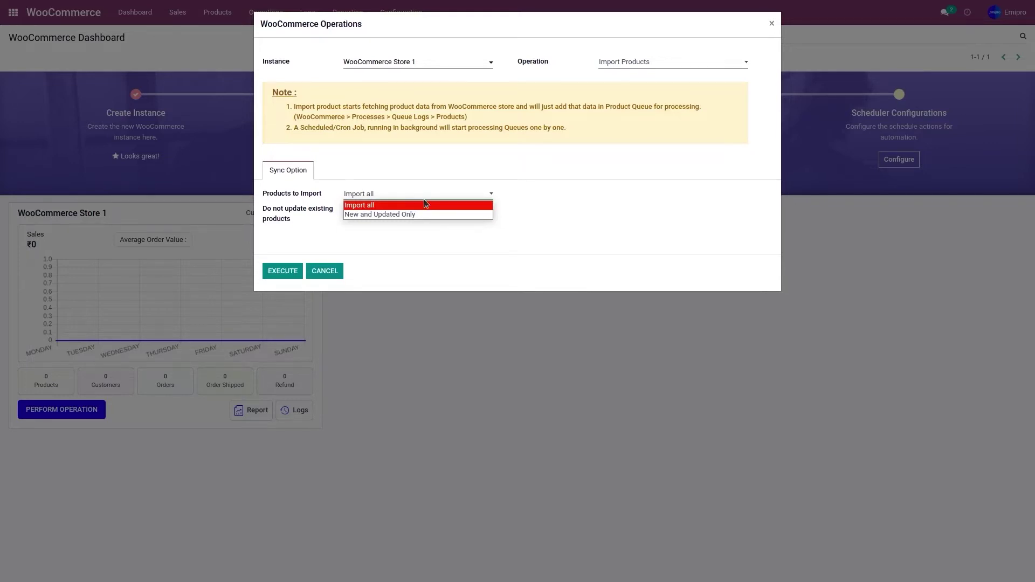
left_click(394, 207)
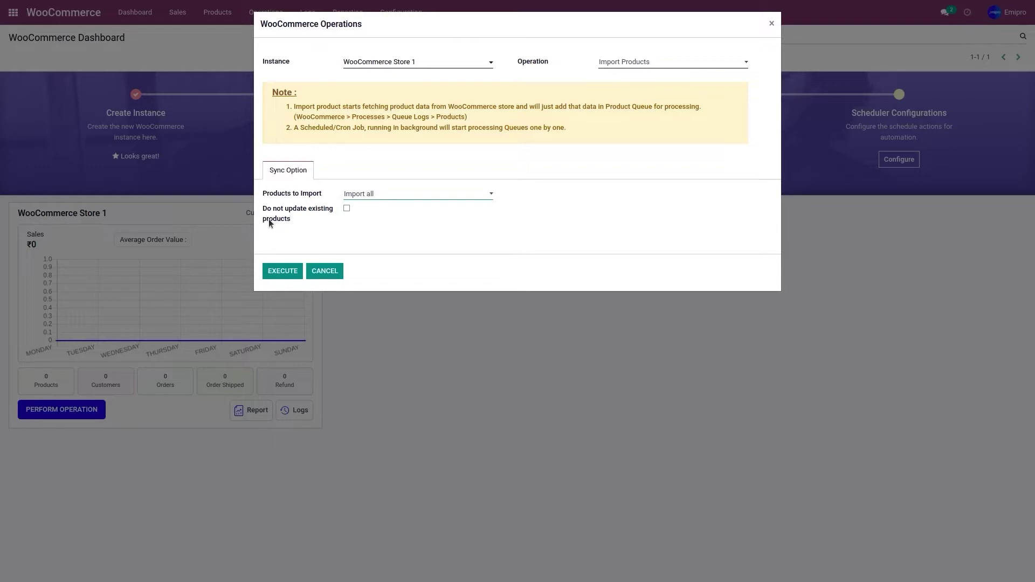
mouse_move(280, 221)
left_click(291, 269)
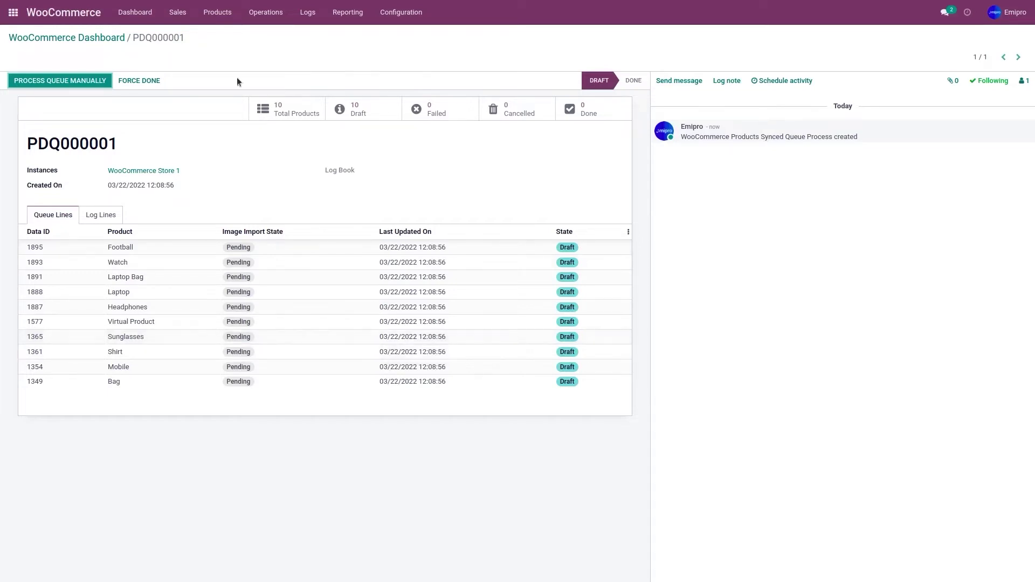
- Process the product queue manually and open the store's synced product list from the dashboard
left_click(104, 81)
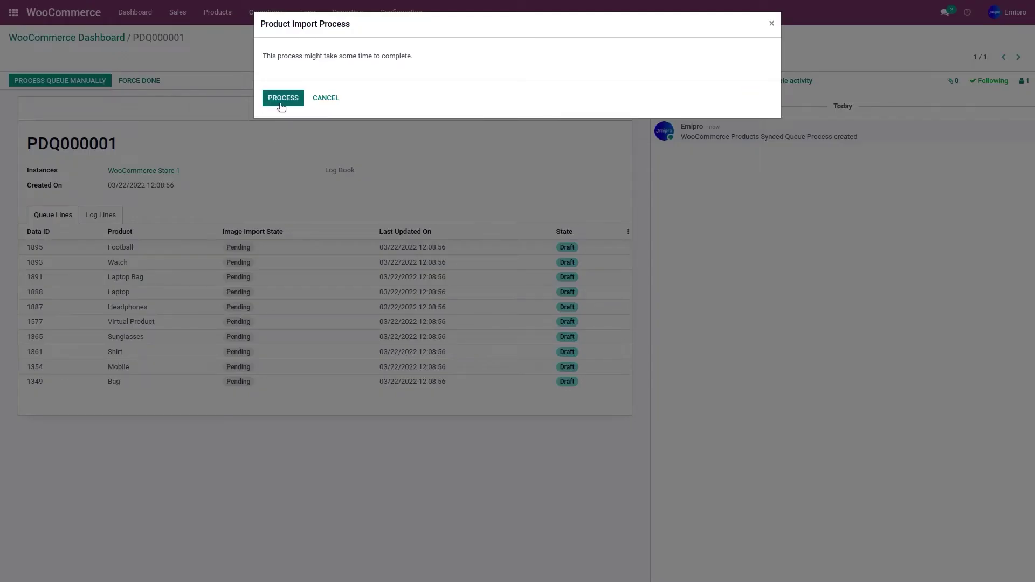
left_click(280, 105)
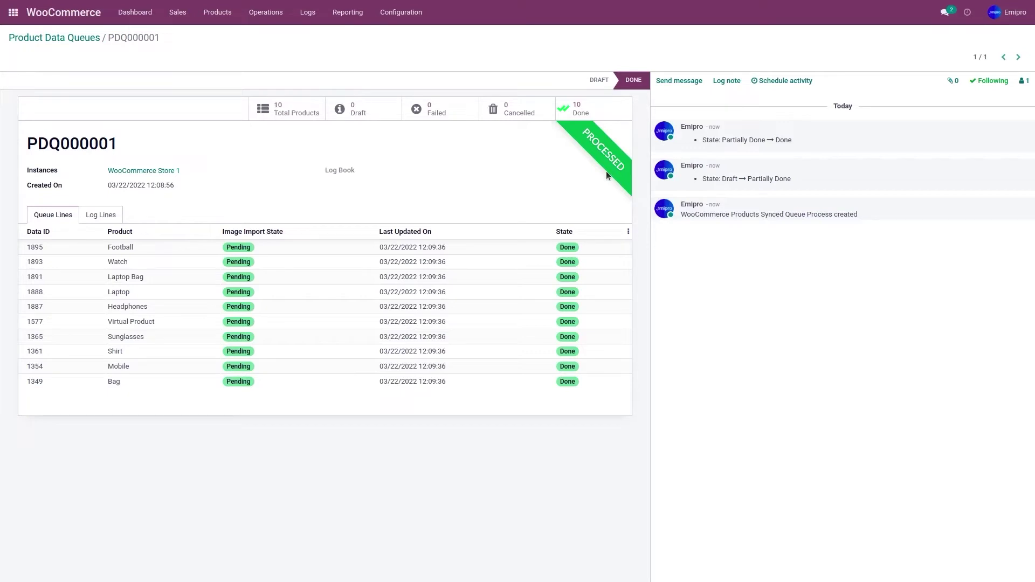
left_click(54, 15)
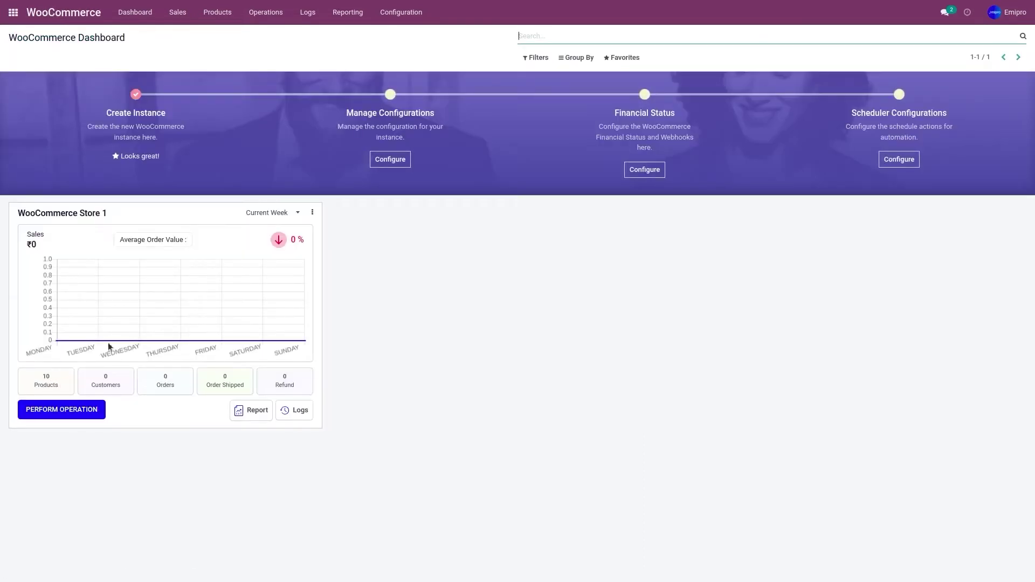
left_click(51, 384)
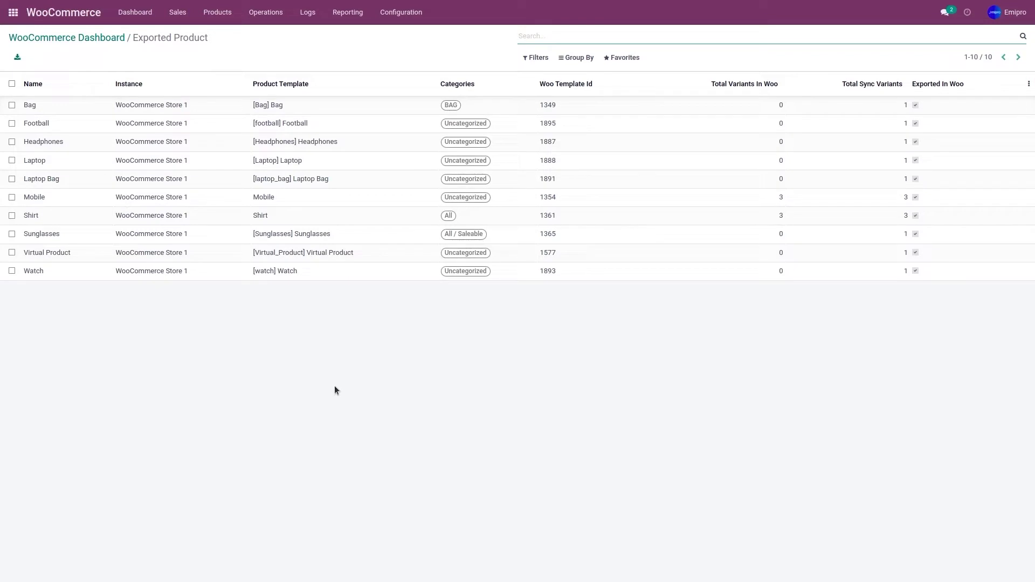
- Switch to the Sales app and view its product list
left_click(13, 12)
left_click(479, 116)
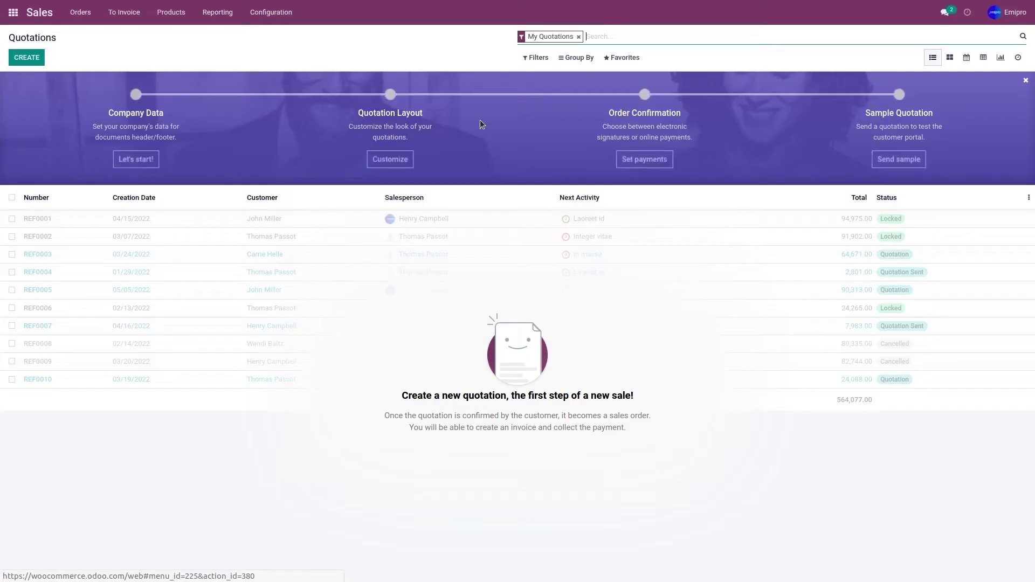
left_click(171, 13)
left_click(172, 33)
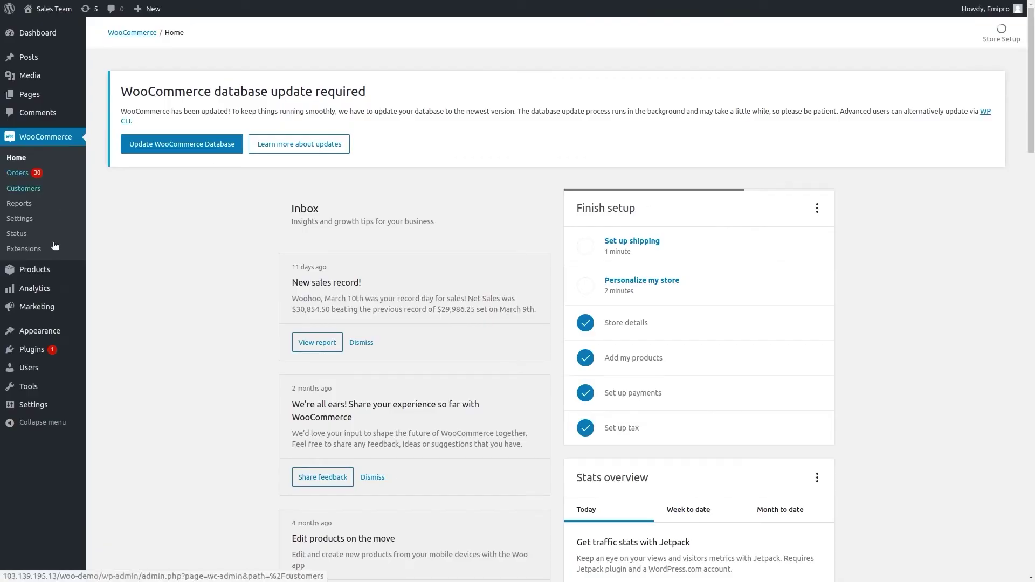
- Review the full product list in the WooCommerce store's WordPress admin
mouse_move(45, 272)
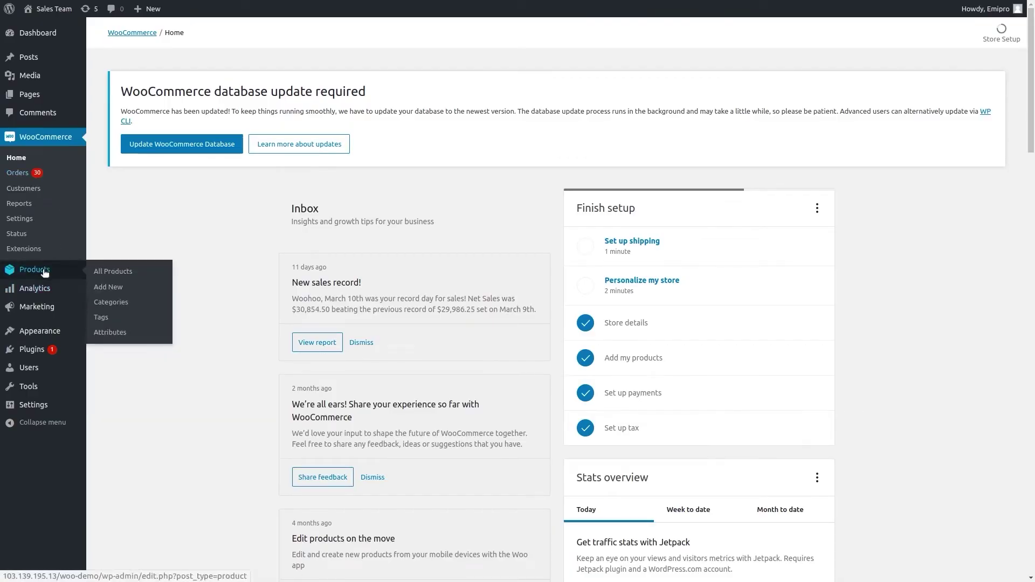
left_click(113, 276)
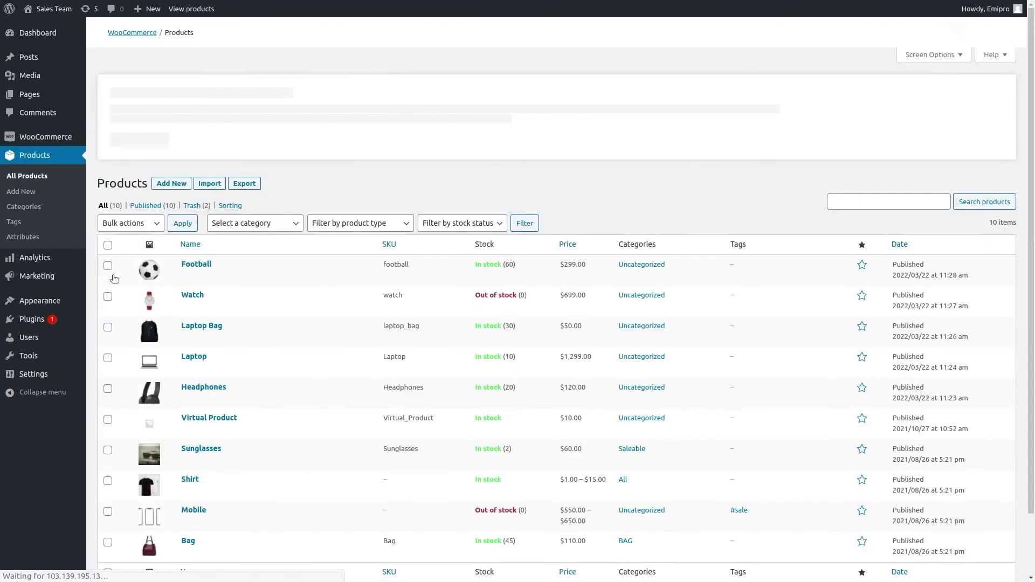
scroll(243, 276, "down", 2)
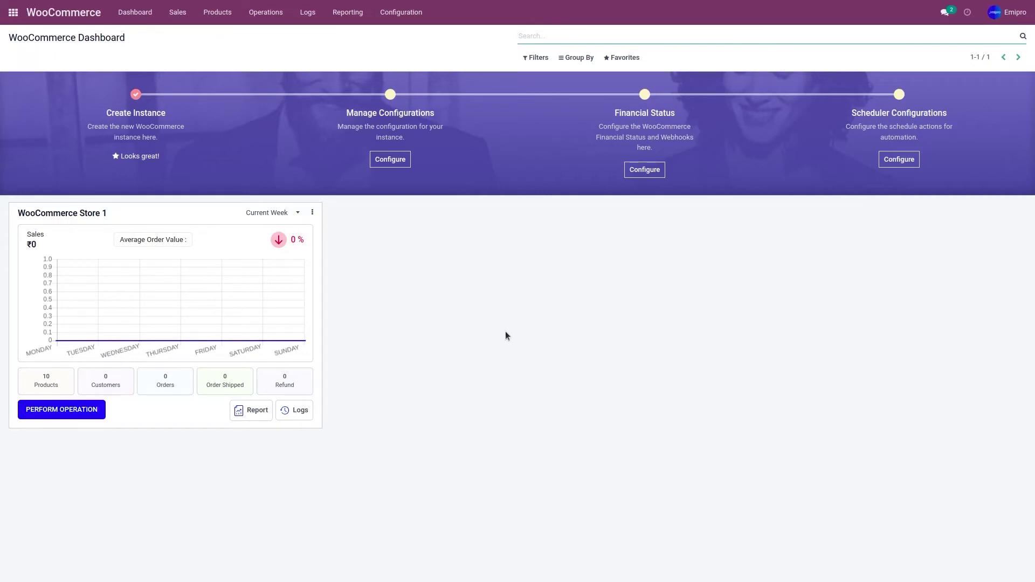
- In the WooCommerce settings for WooCommerce Store 1, disable automatic creation of Odoo products that are not found
left_click(394, 15)
left_click(399, 36)
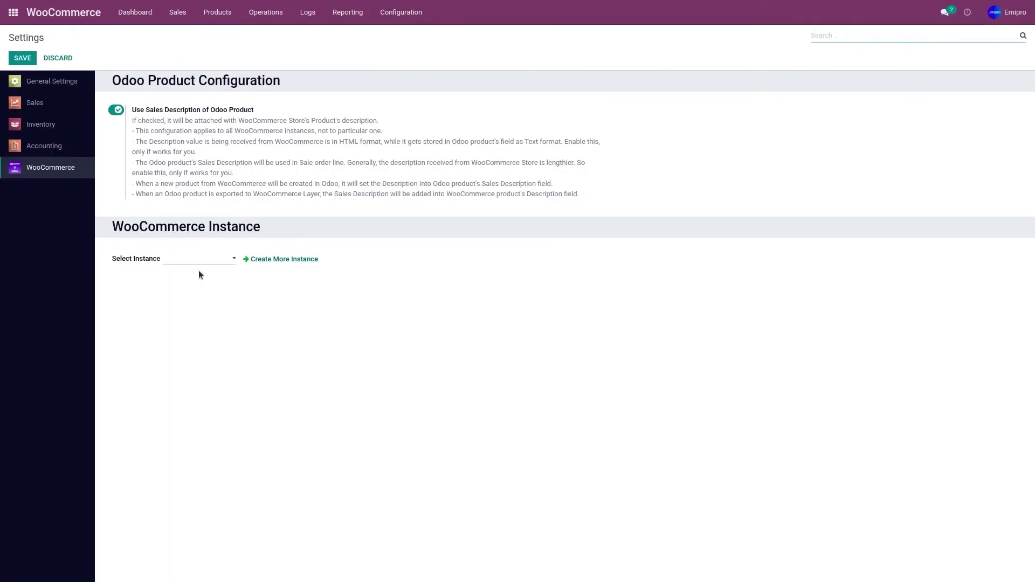
left_click(199, 260)
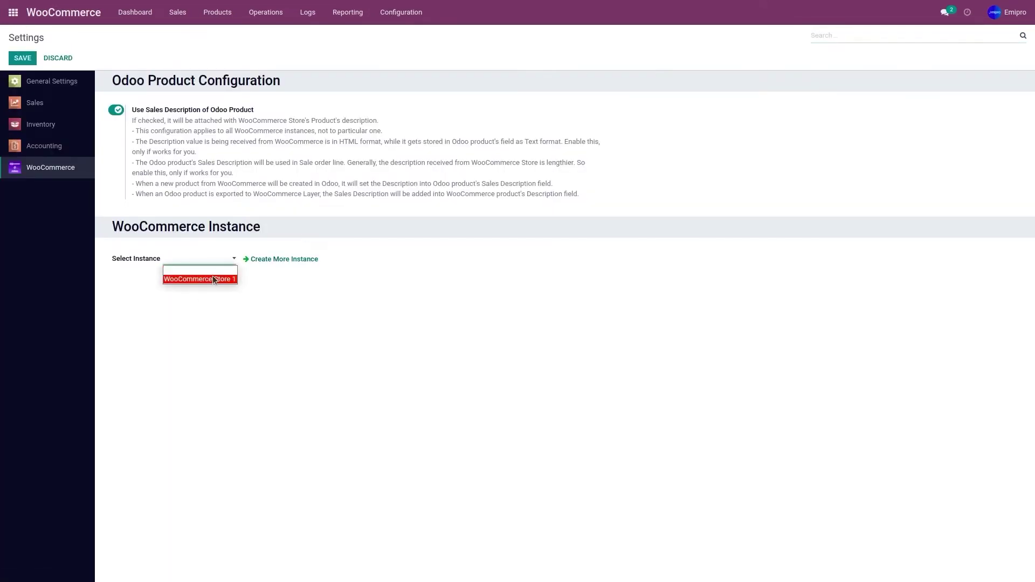
left_click(212, 277)
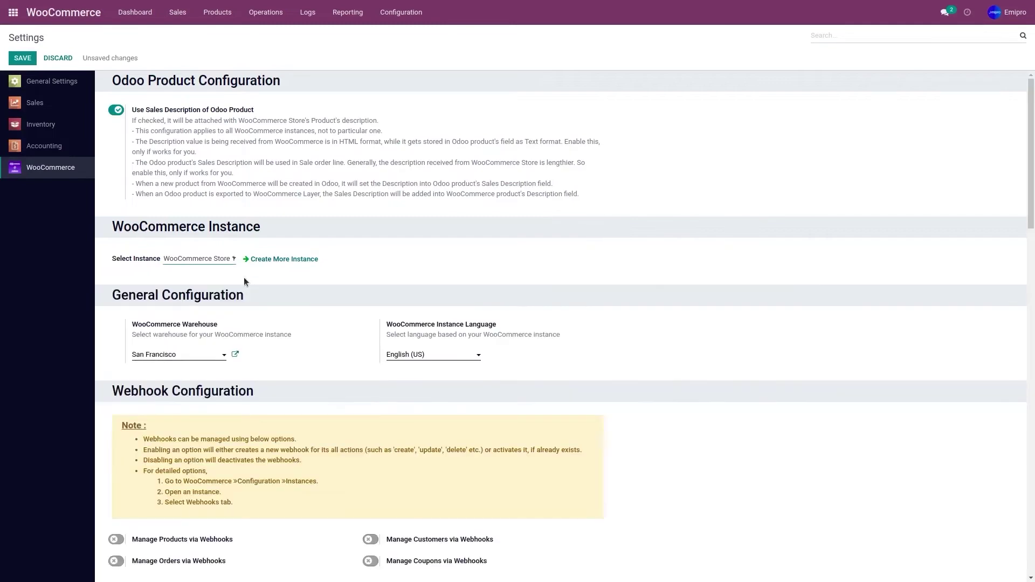
scroll(244, 278, "down", 7)
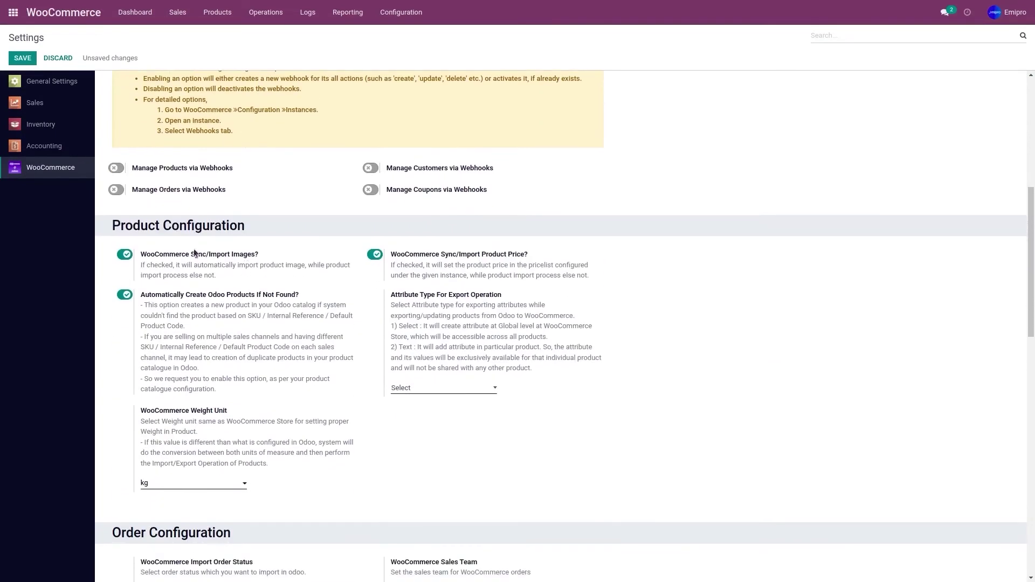
left_click(125, 296)
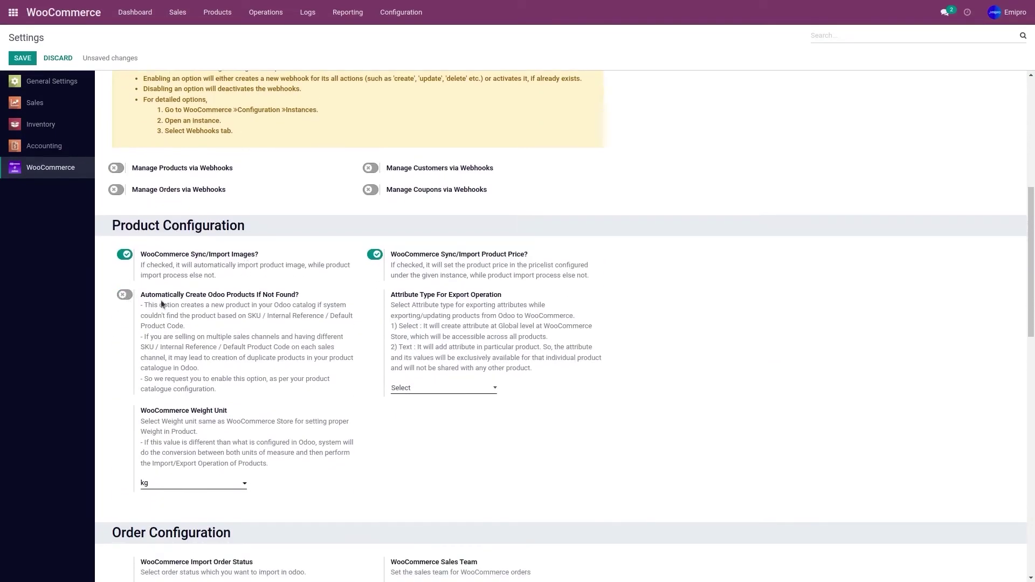
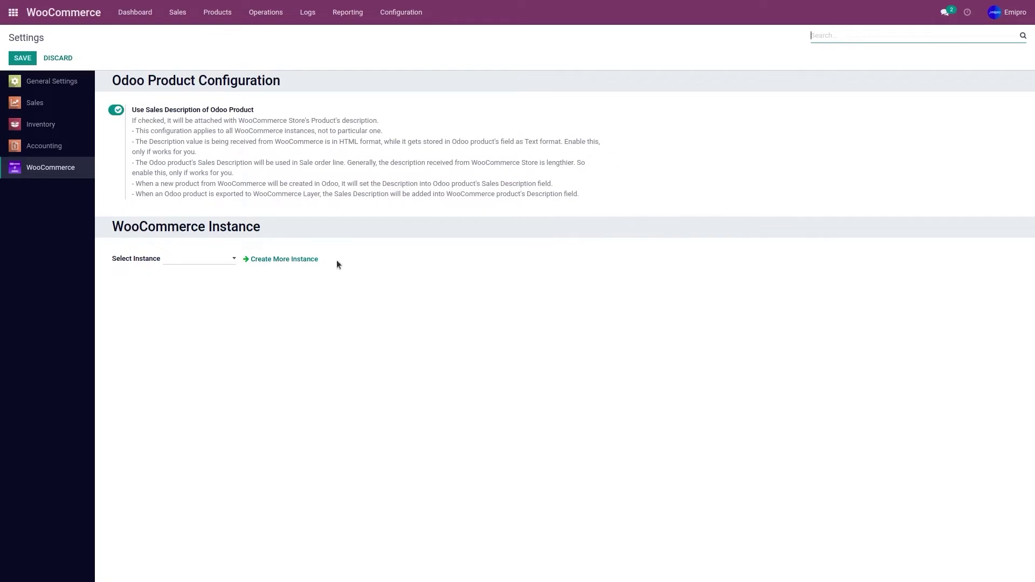
- Check the list of synced WooCommerce products and open the Bottle product in the Inventory app
left_click(221, 22)
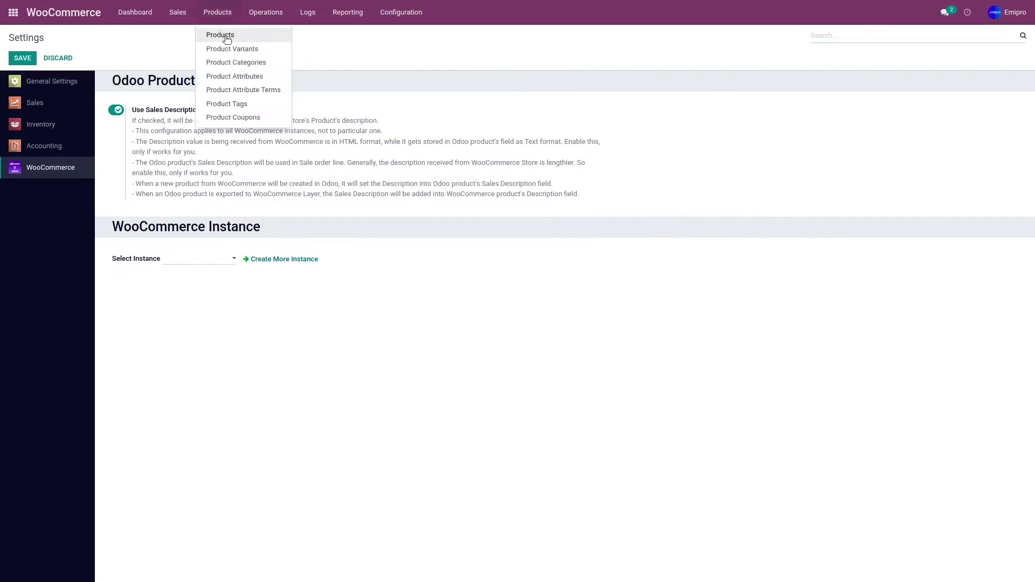
left_click(225, 35)
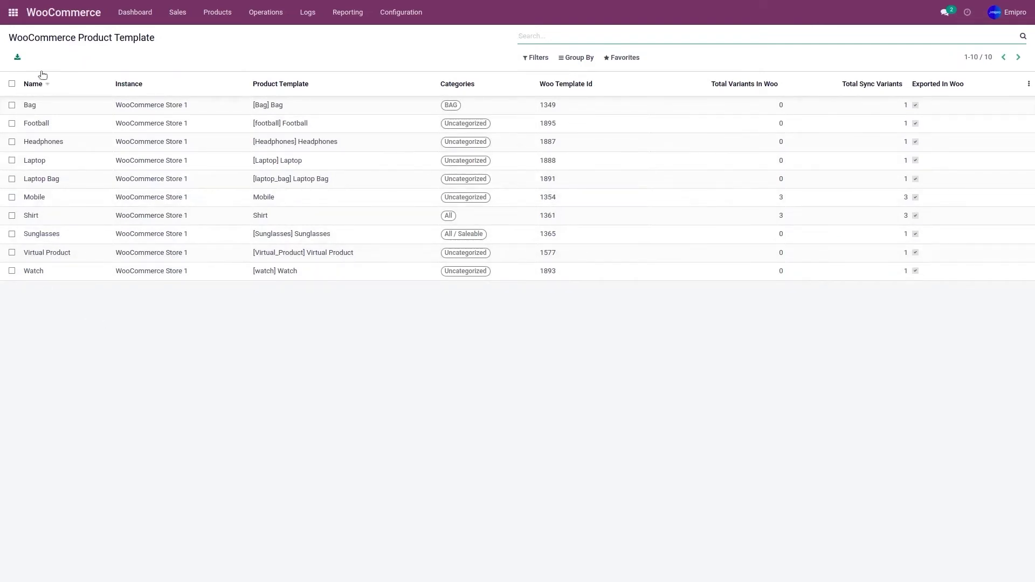
left_click(13, 12)
left_click(633, 102)
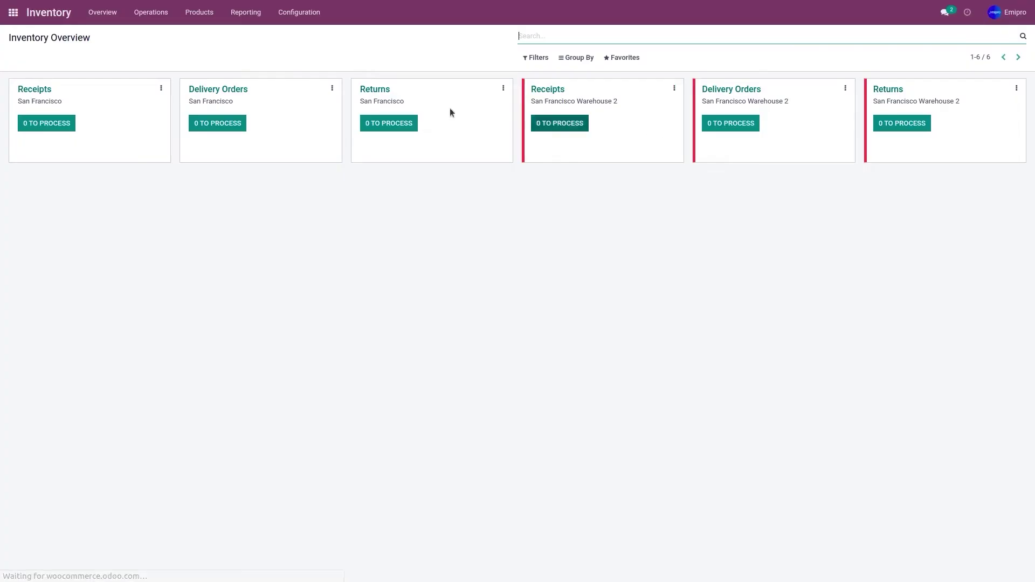
left_click(198, 12)
left_click(215, 45)
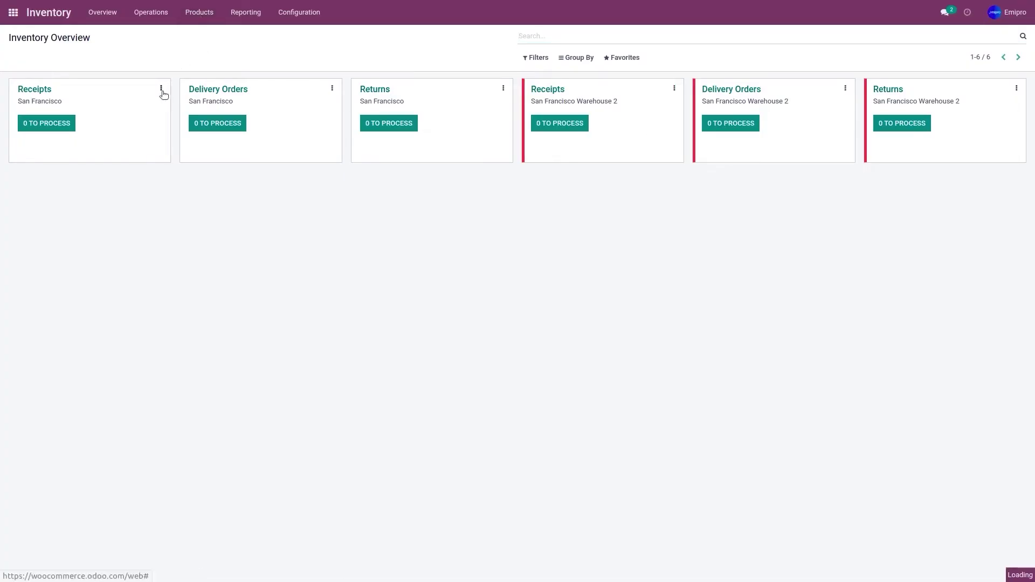
left_click(289, 114)
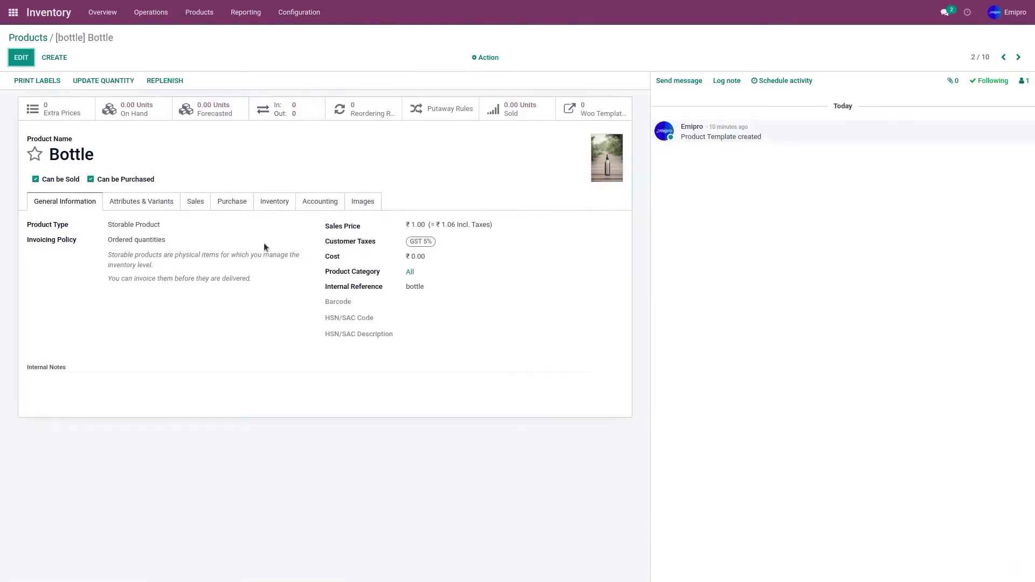
- Compare the Bottle product's internal reference in Odoo with its name and SKU in the WooCommerce store's product editor
double_click(412, 286)
key("ctrl+Tab")
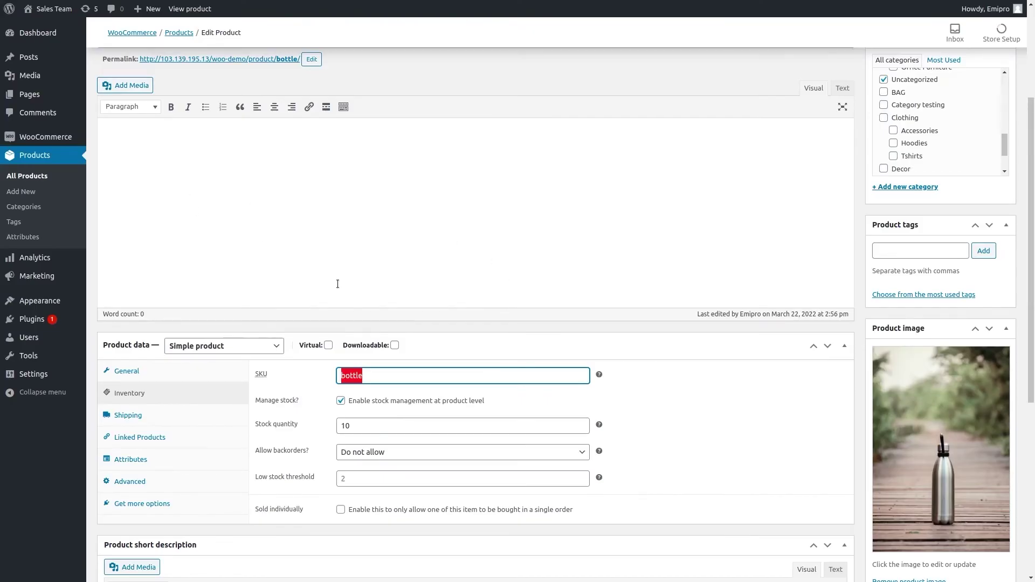
scroll(338, 284, "up", 3)
double_click(197, 210)
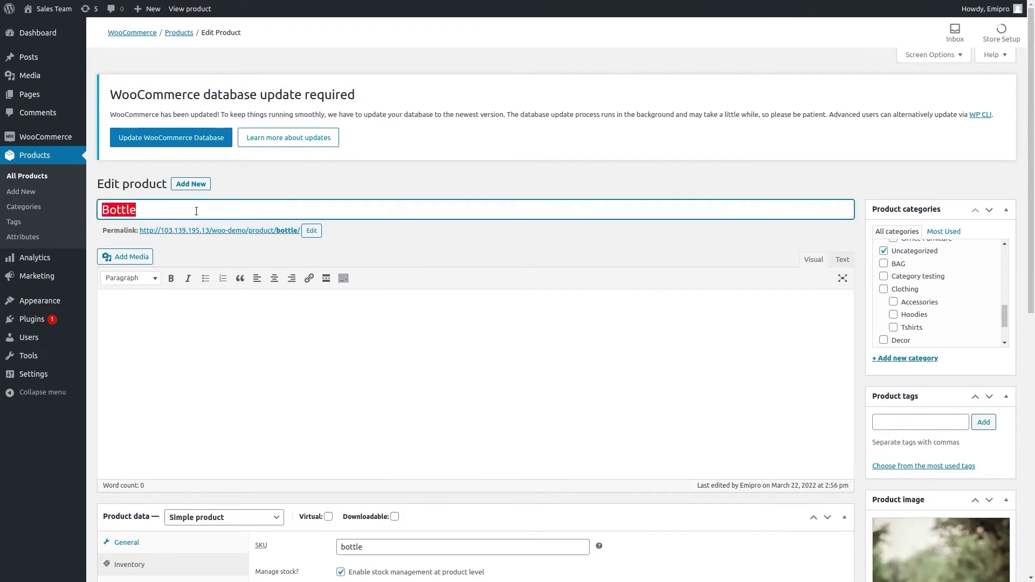
scroll(196, 211, "down", 3)
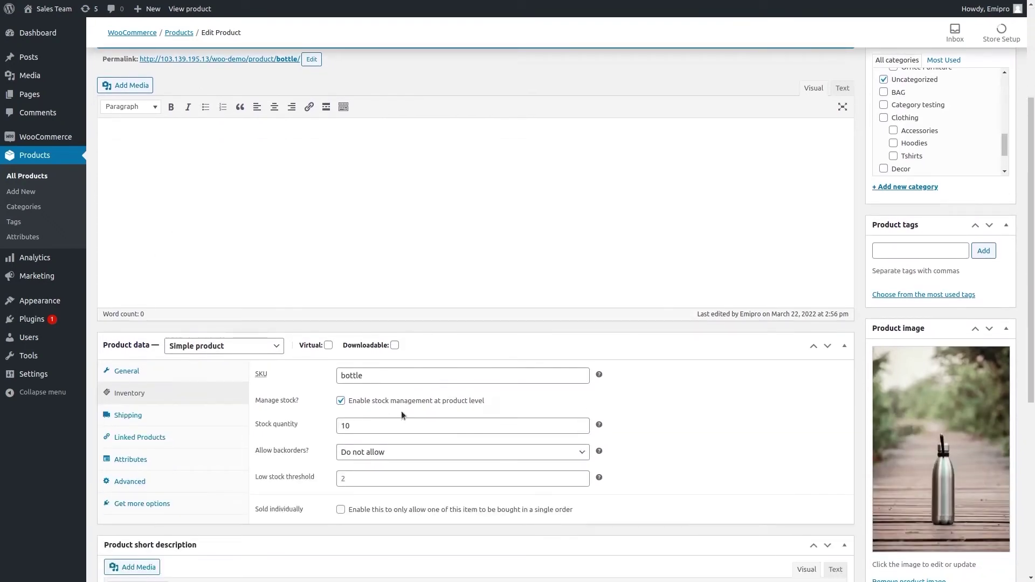
double_click(381, 377)
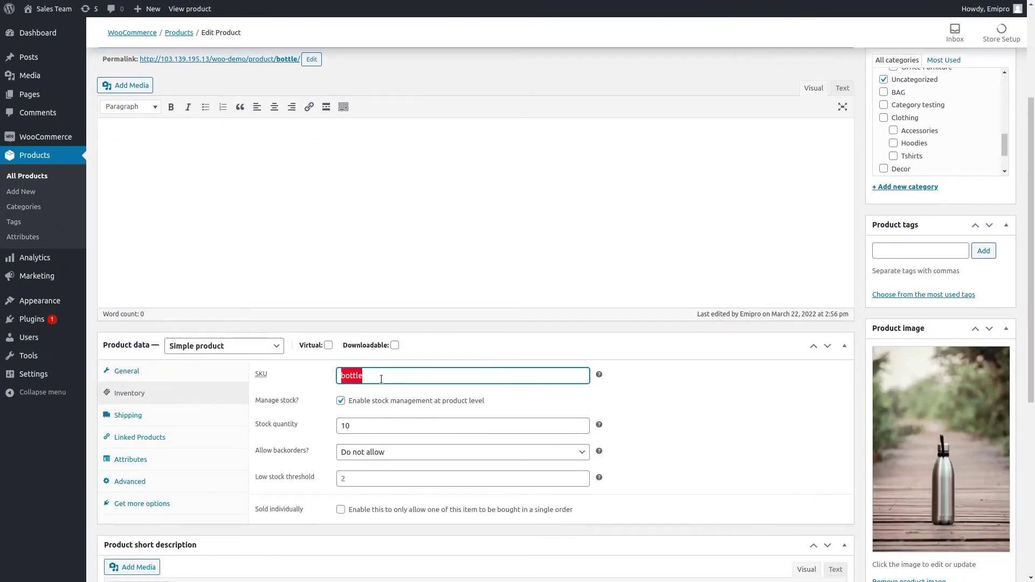
key("ctrl+Tab")
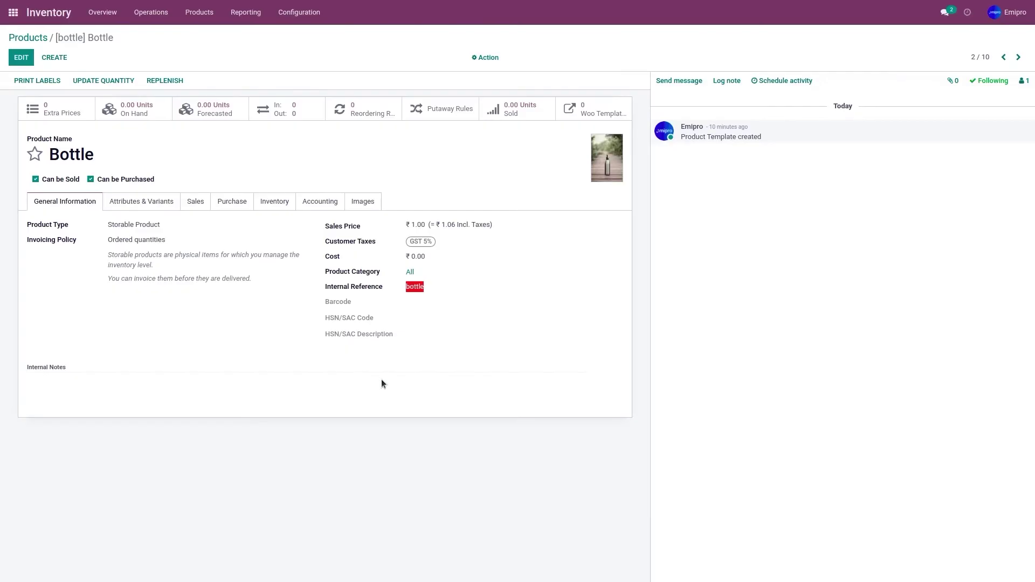
- Run the Import Products operation for WooCommerce Store 1 from the WooCommerce app, importing New and Updated Only
left_click(10, 13)
left_click(397, 118)
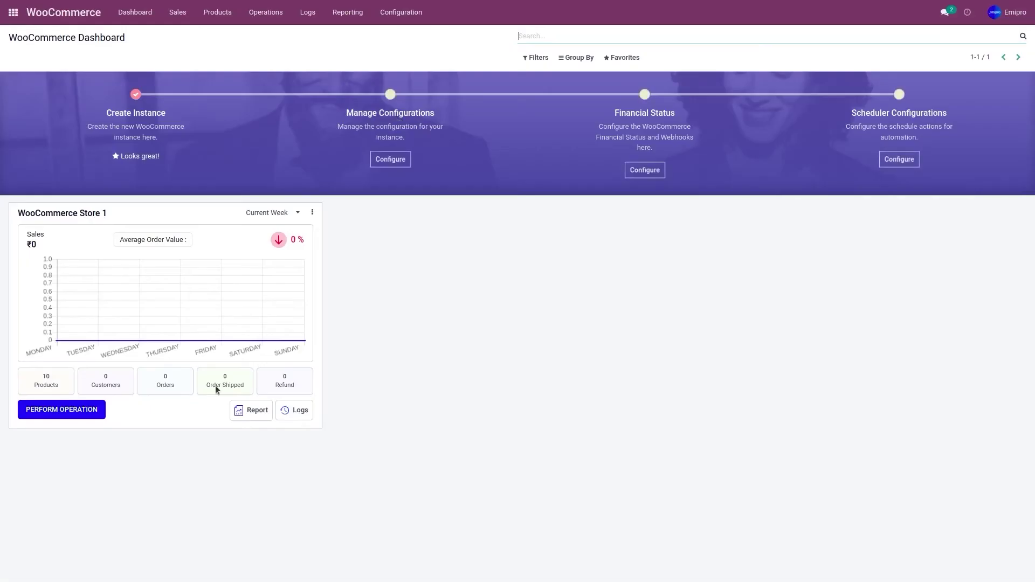
left_click(60, 412)
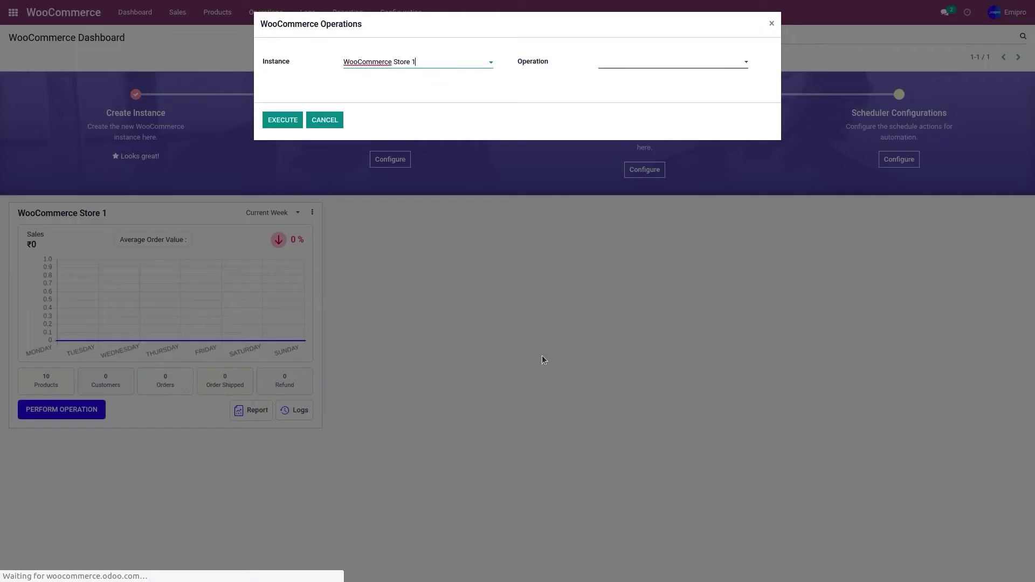
left_click(614, 69)
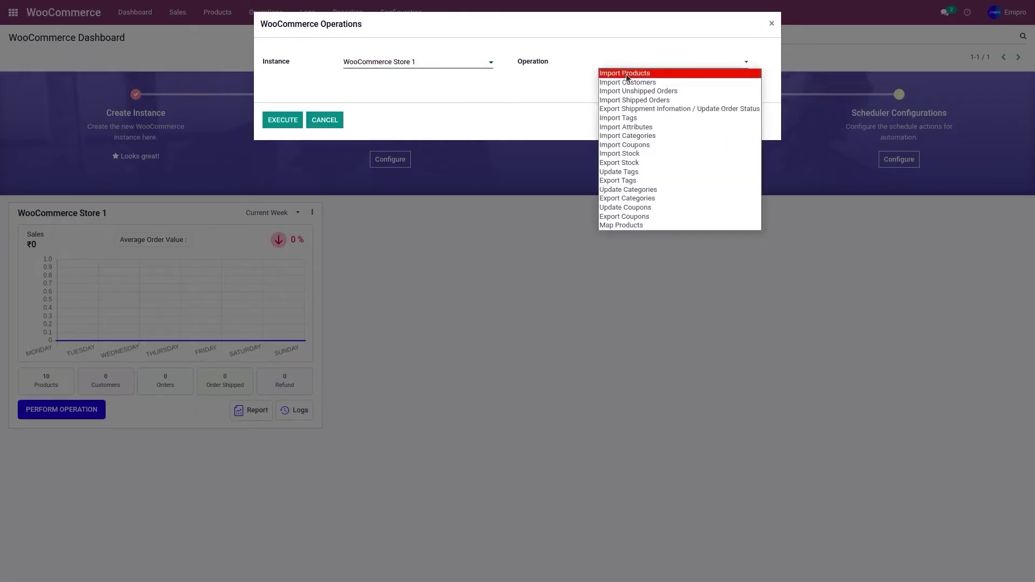
left_click(626, 73)
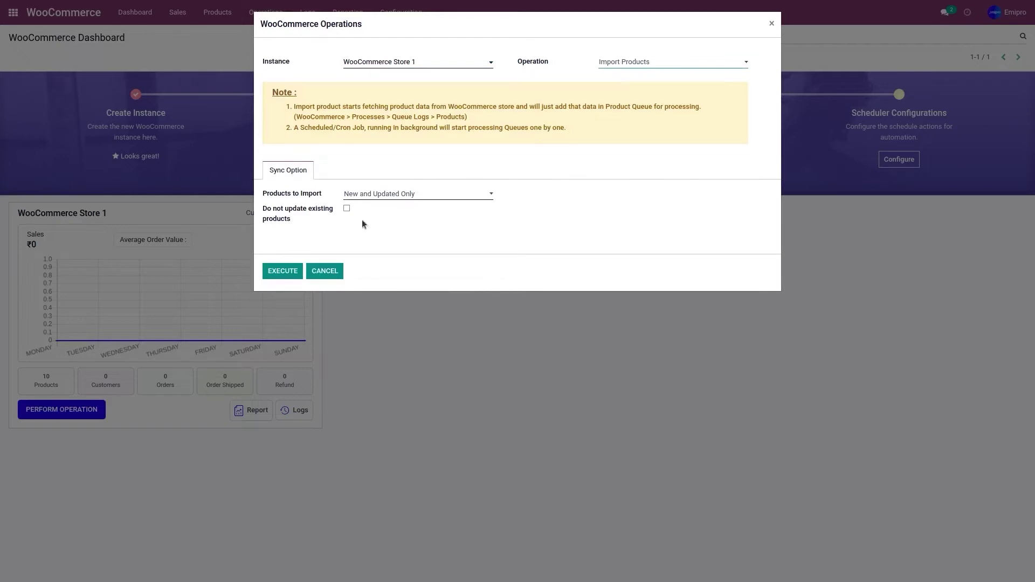
left_click(290, 271)
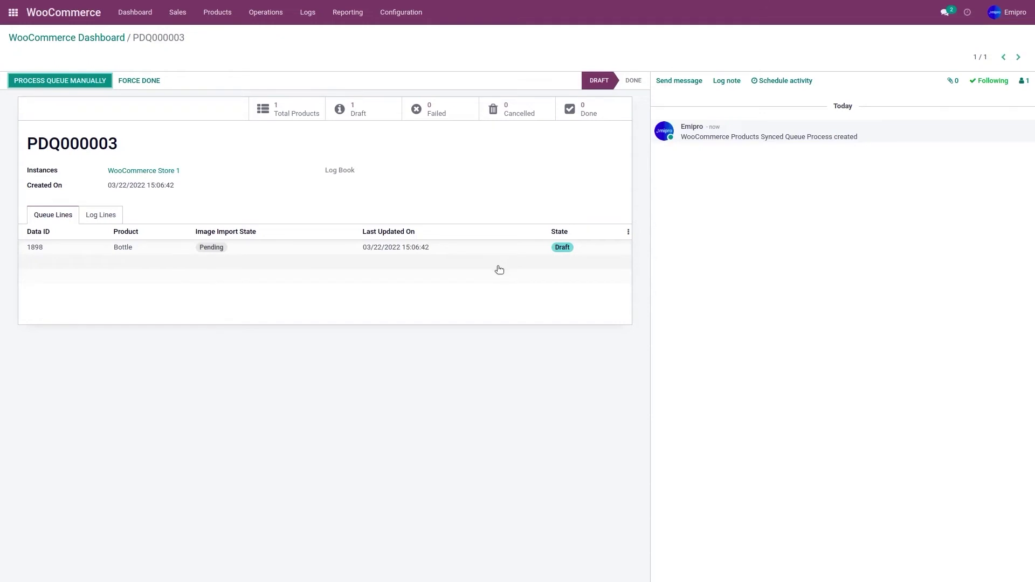
- Process the queue containing the Bottle product manually and open the WooCommerce product list
left_click(61, 85)
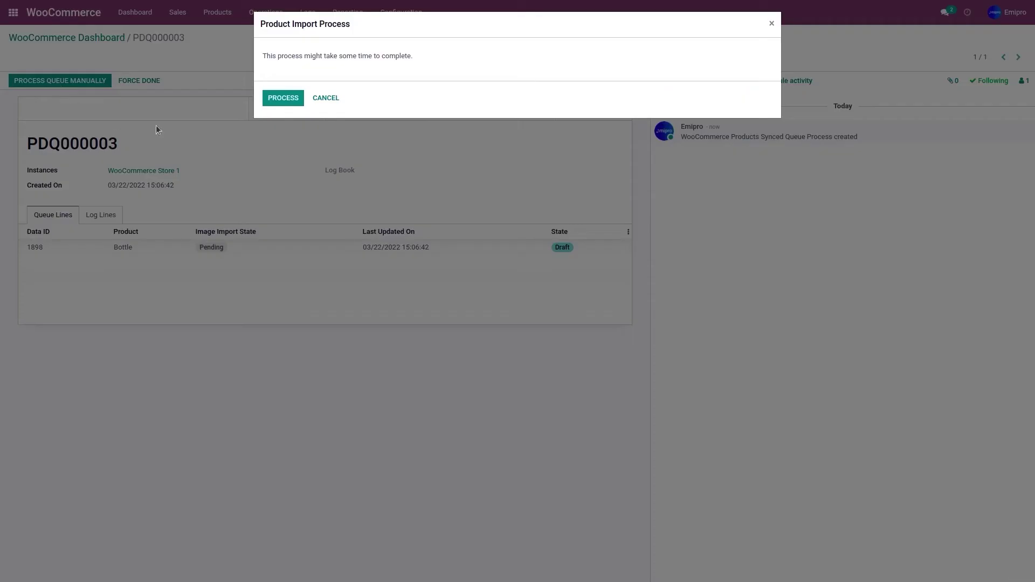
left_click(269, 103)
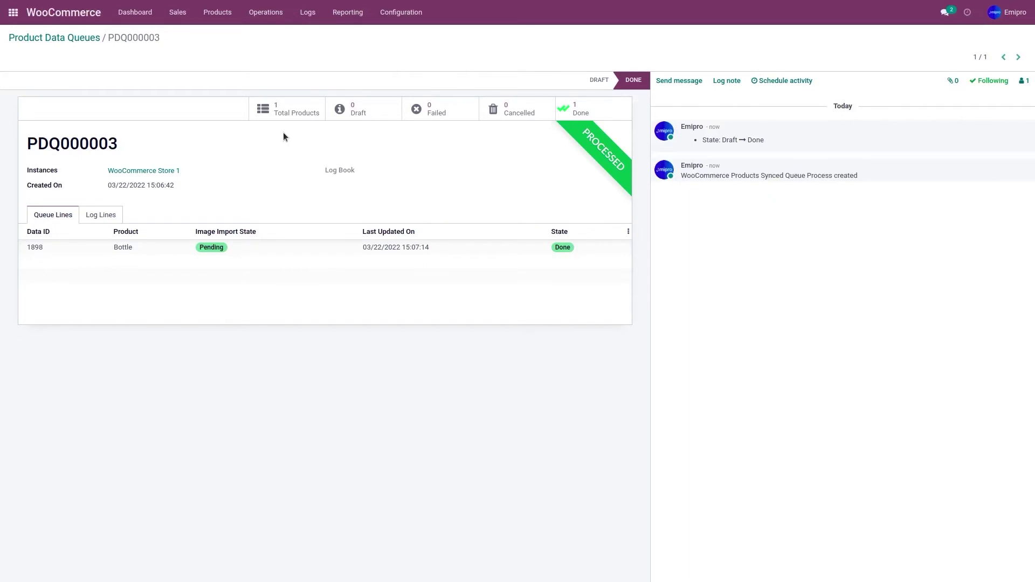
left_click(67, 18)
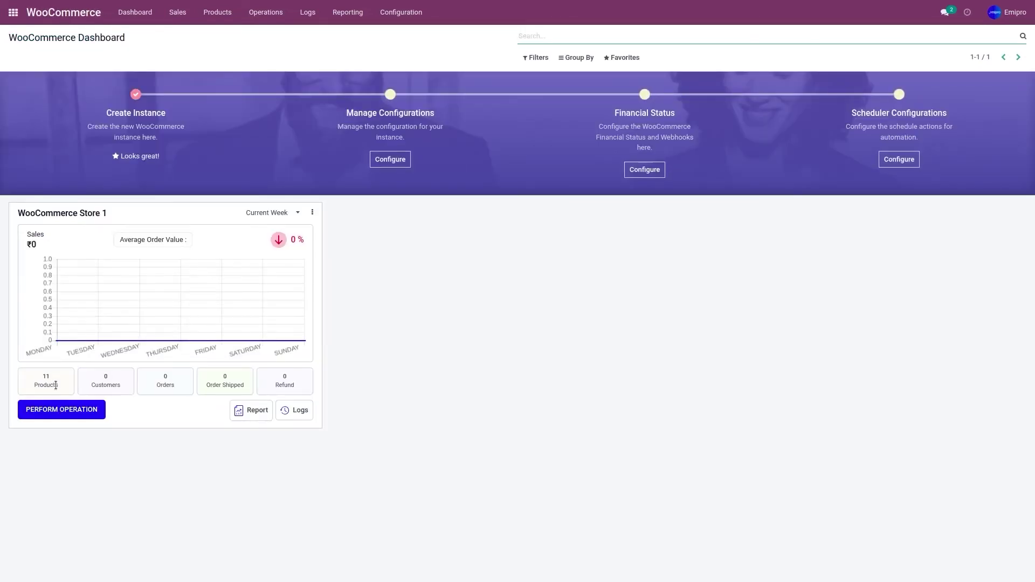
left_click(215, 17)
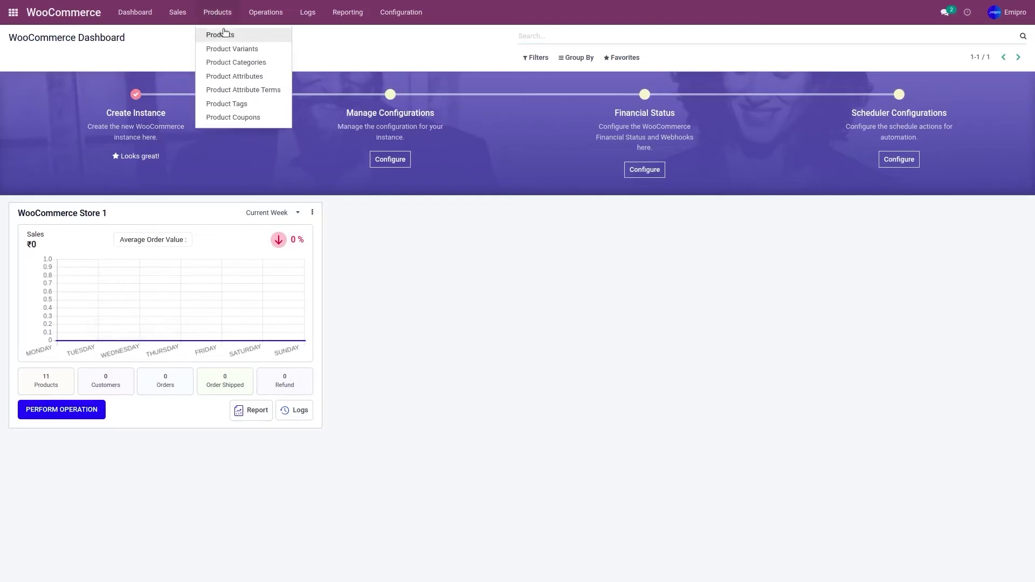
left_click(223, 31)
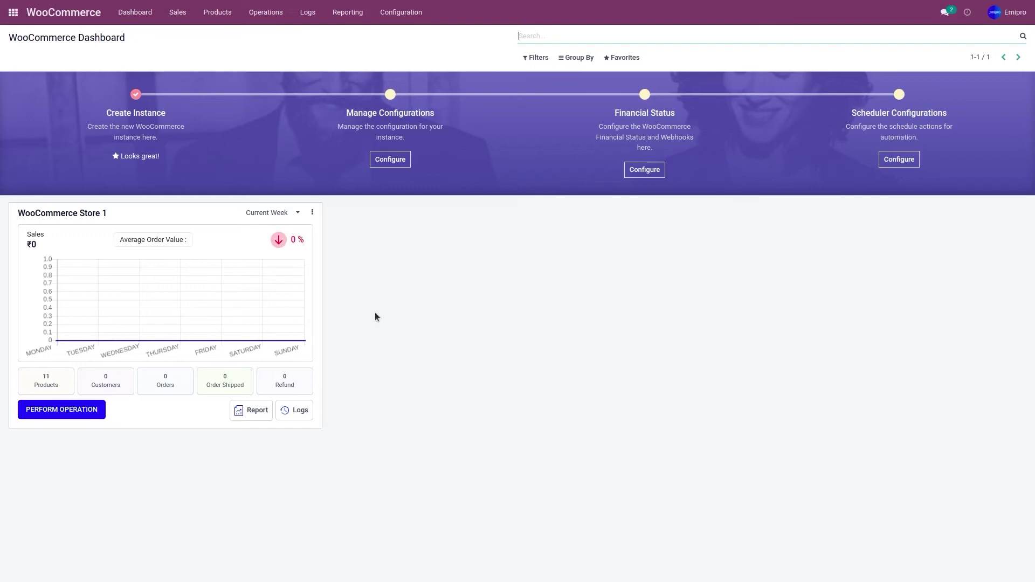
- Compare the Wallet's SKU in the WooCommerce store with its reference in Inventory, and open the Wallet product there
left_click(13, 12)
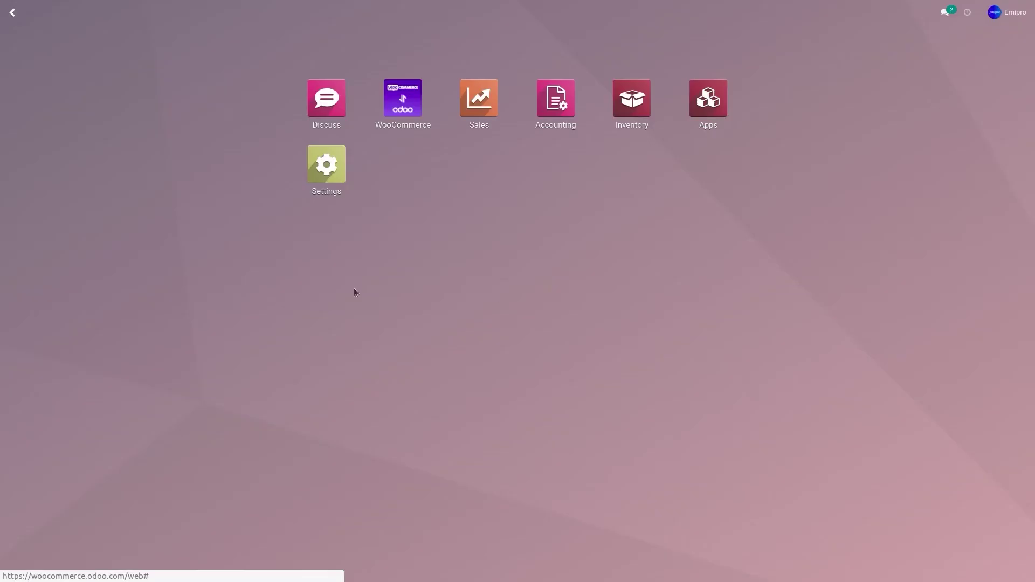
left_click(636, 110)
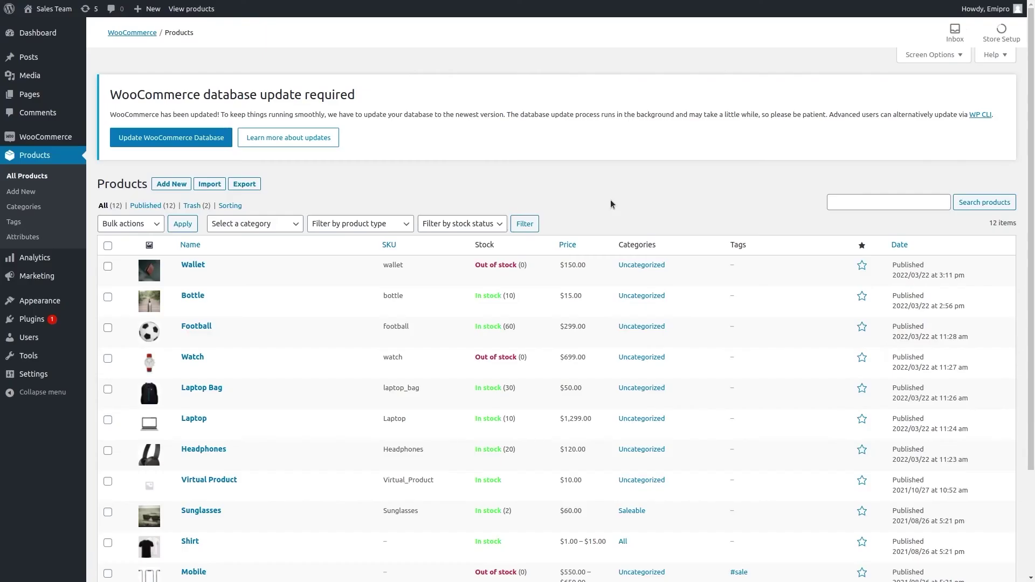
mouse_move(204, 270)
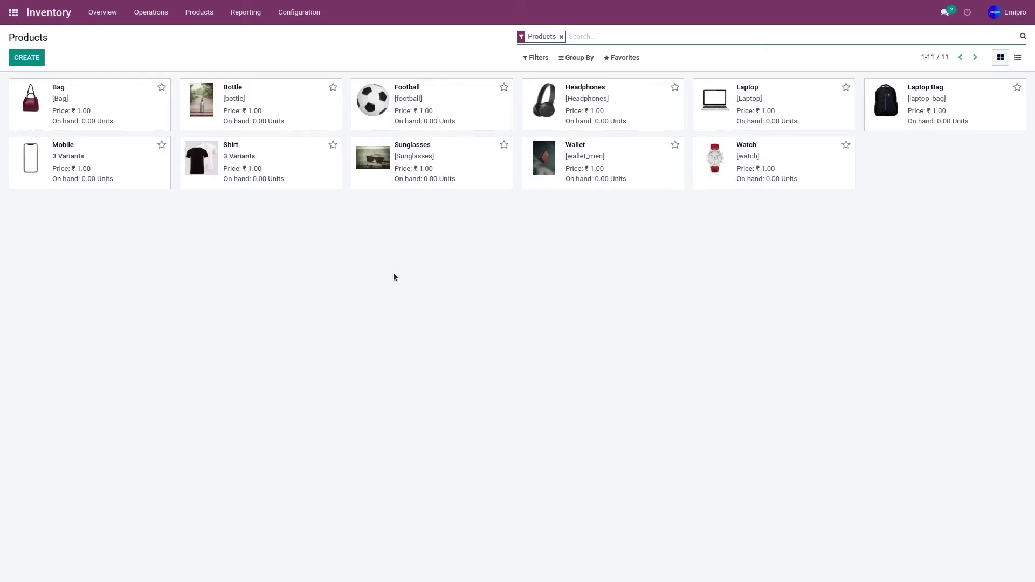
left_click(607, 185)
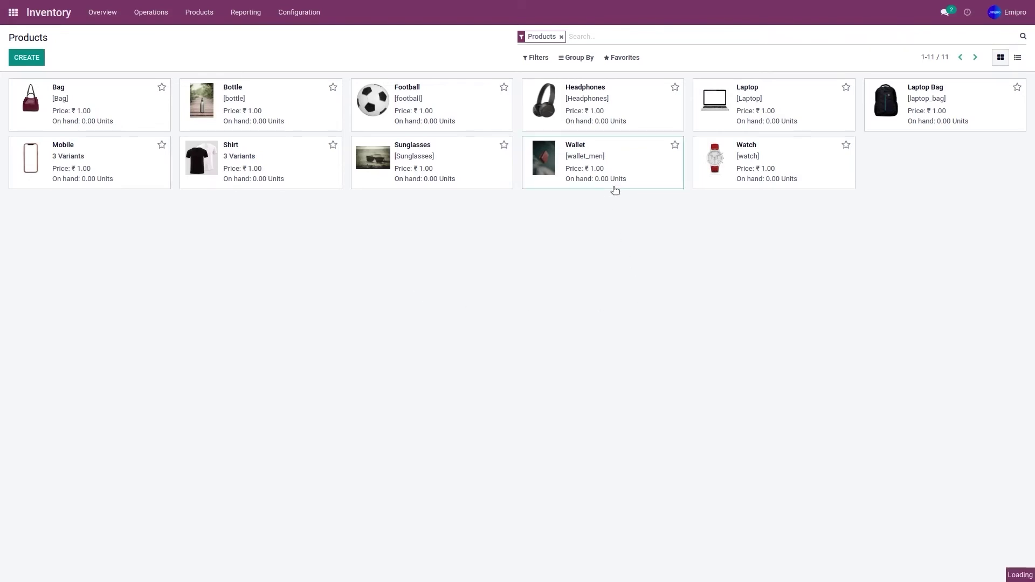
- Export the Wallet product with WooCommerce - Prepare Product for Export as a CSV file and open the file in LibreOffice Calc
left_click(484, 58)
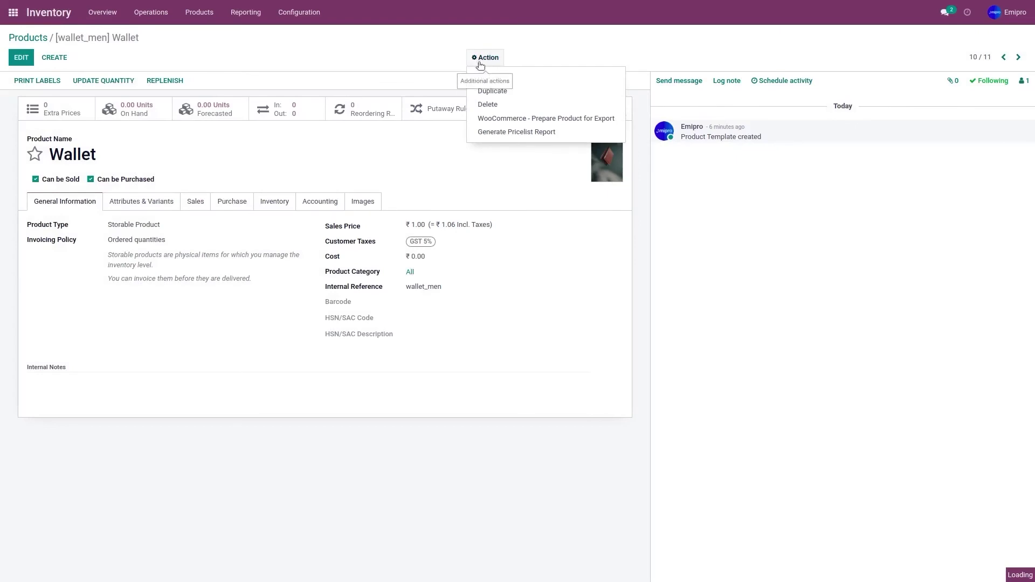
left_click(489, 121)
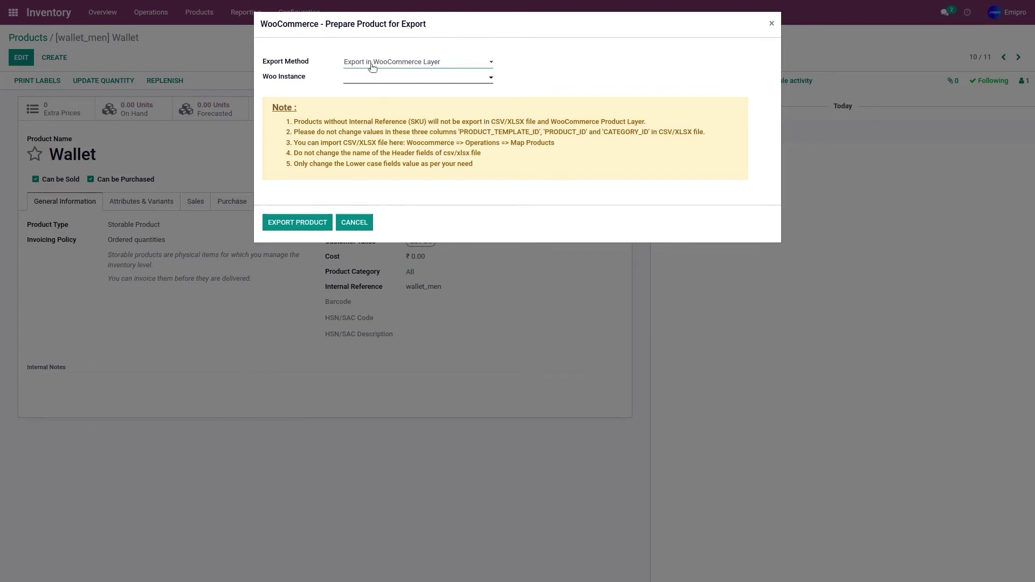
left_click(373, 67)
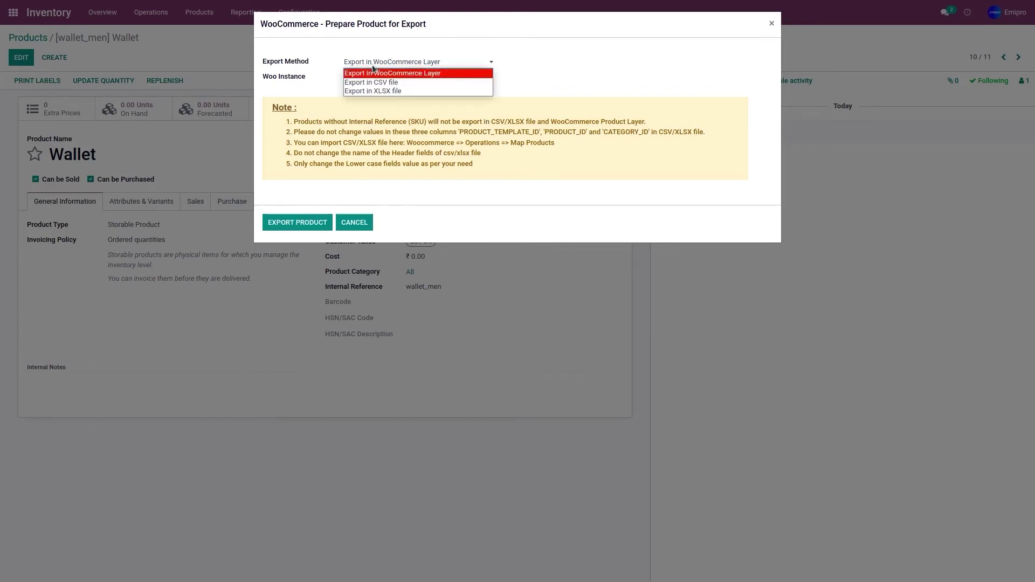
left_click(405, 82)
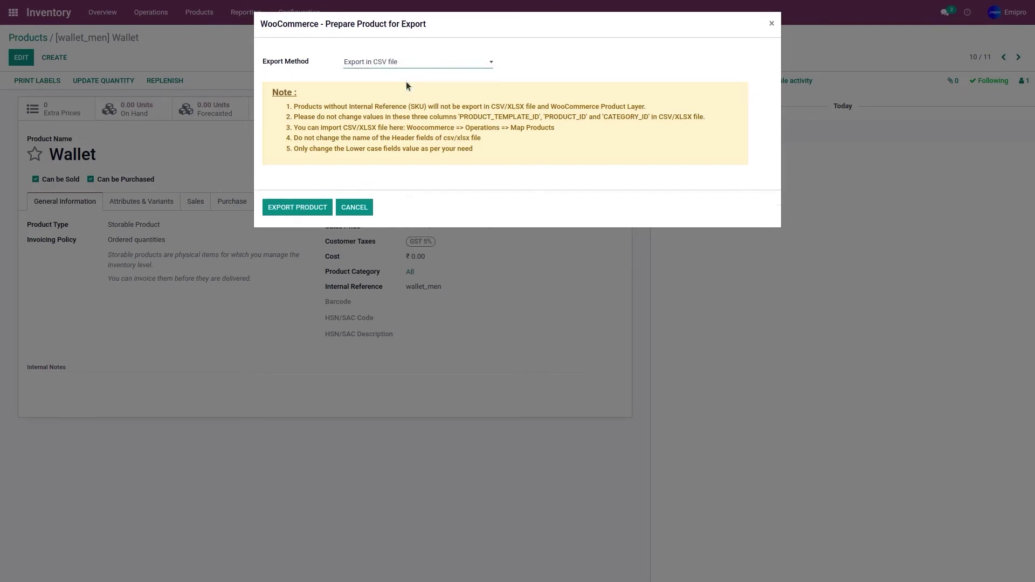
left_click(318, 212)
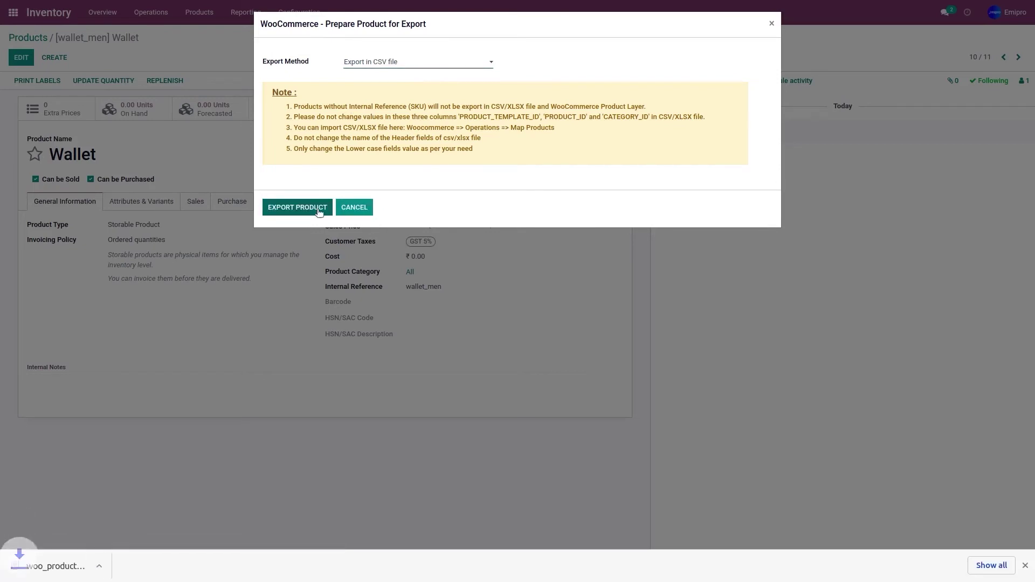
left_click(73, 580)
key("Return")
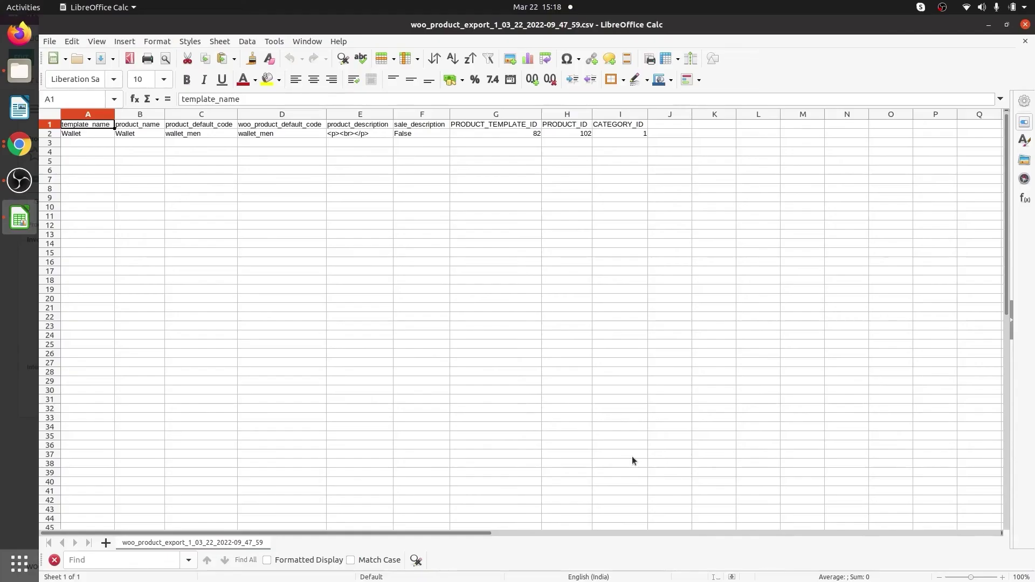
- Set the Wallet's woo_product_default_code in cell D2 to the store's SKU, wallet, and save the CSV file
left_click(191, 128)
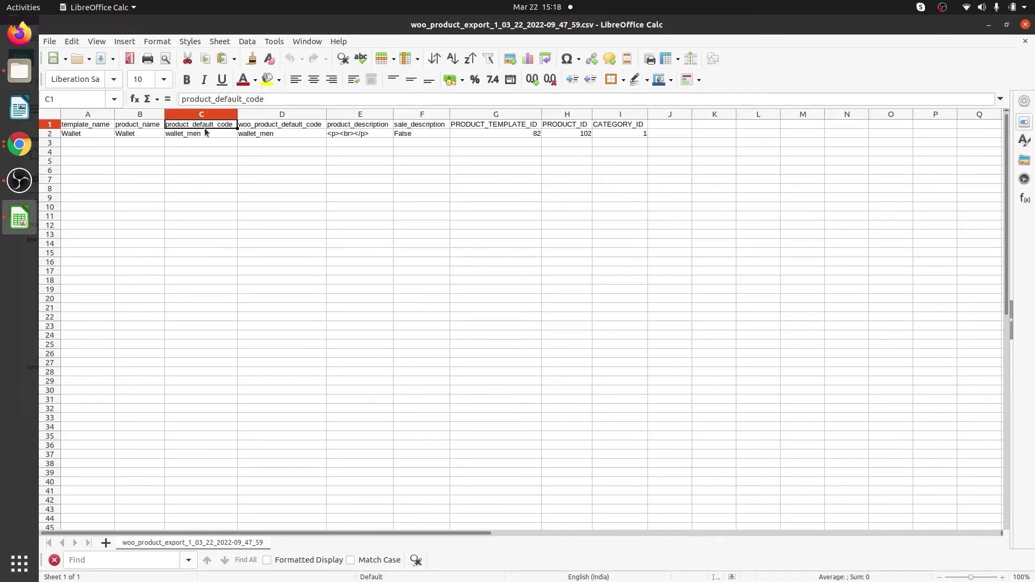
left_click(279, 128)
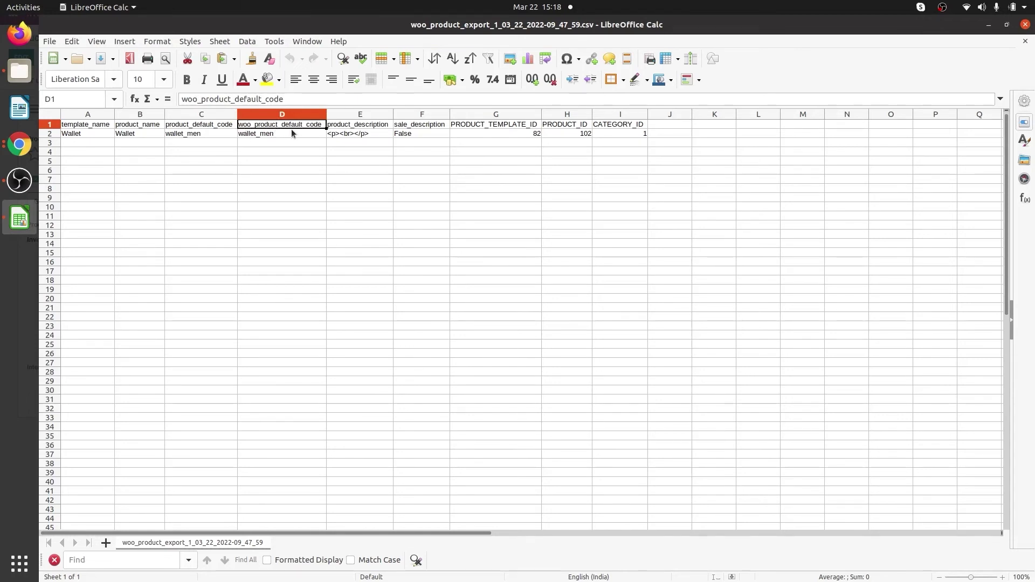
left_click(259, 139)
left_click(244, 101)
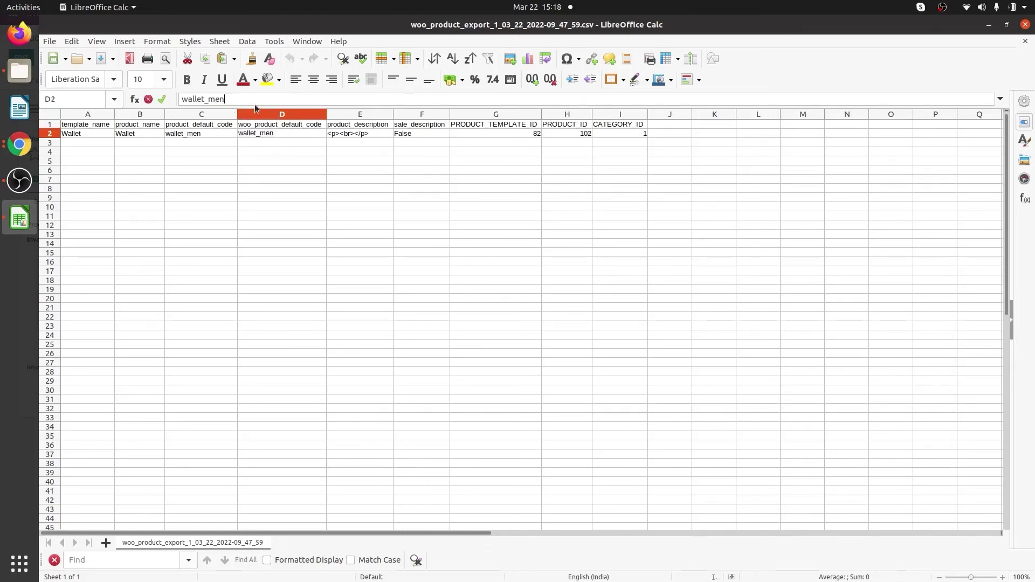
key("BackSpace")
key("BackSpace")
key("BackSpace")
key("ctrl+s")
left_click(589, 352)
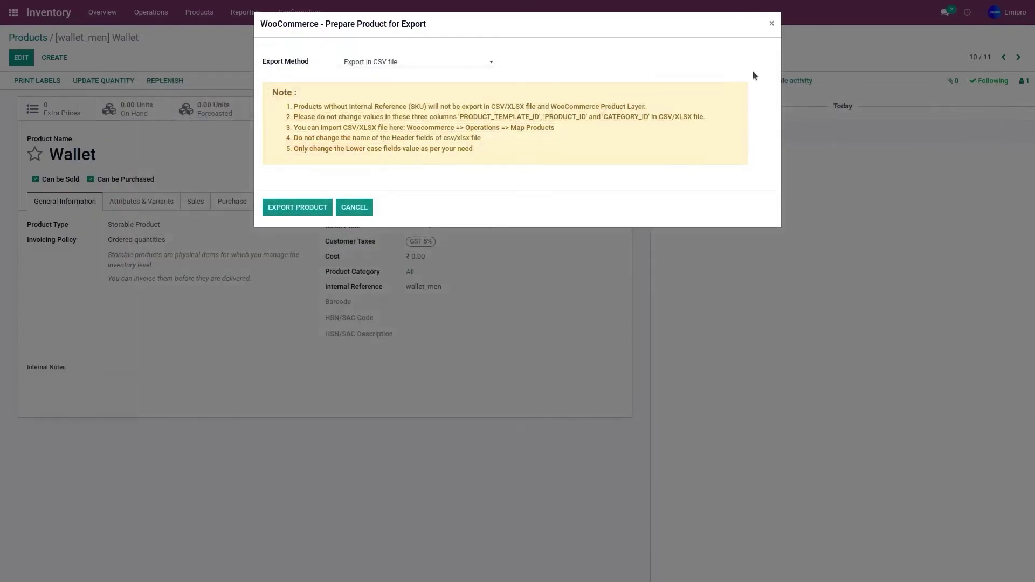
- Close the export dialog in Odoo without exporting again and switch to the WooCommerce app's dashboard
left_click(355, 207)
left_click(13, 13)
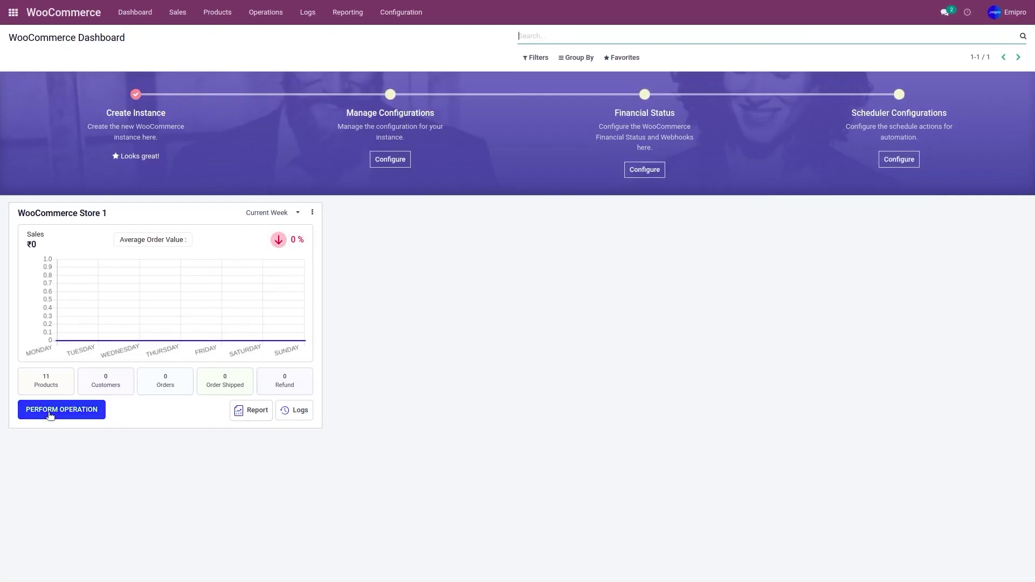
- Run the Map Products operation for WooCommerce Store 1 with the edited file woo_product_export_1_03_22_2022-09_47_59.csv from Downloads
left_click(49, 414)
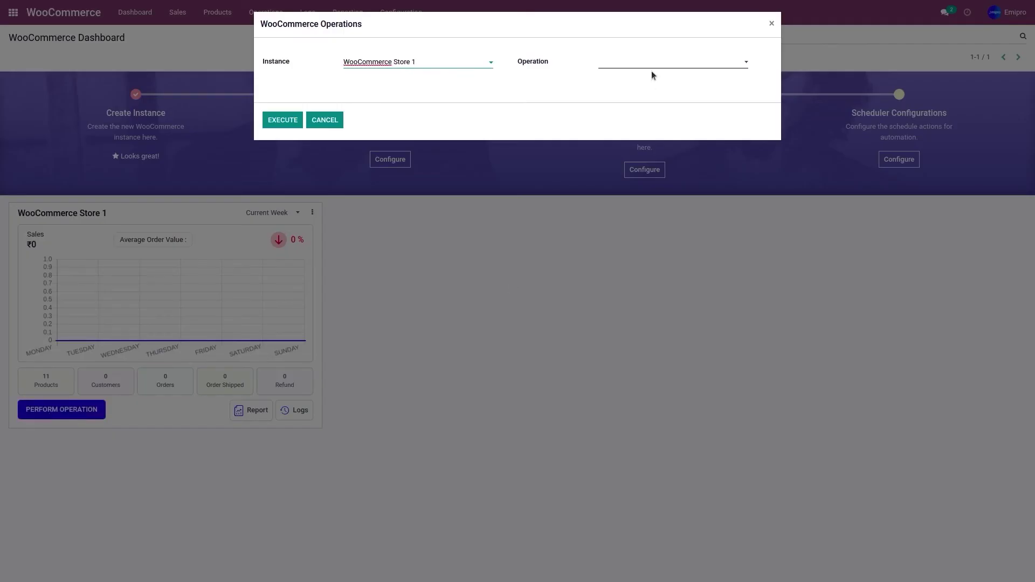
left_click(644, 64)
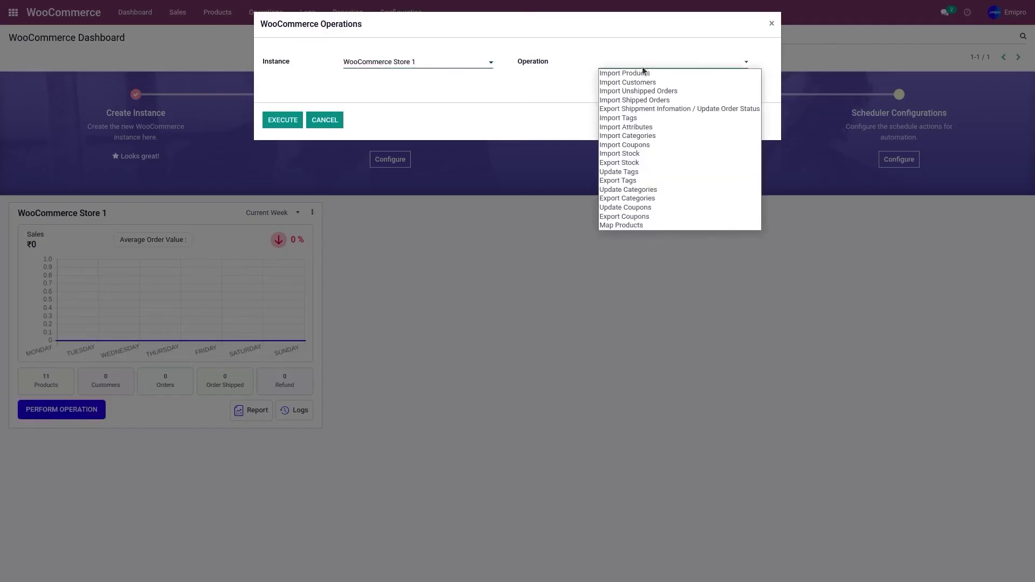
left_click(637, 225)
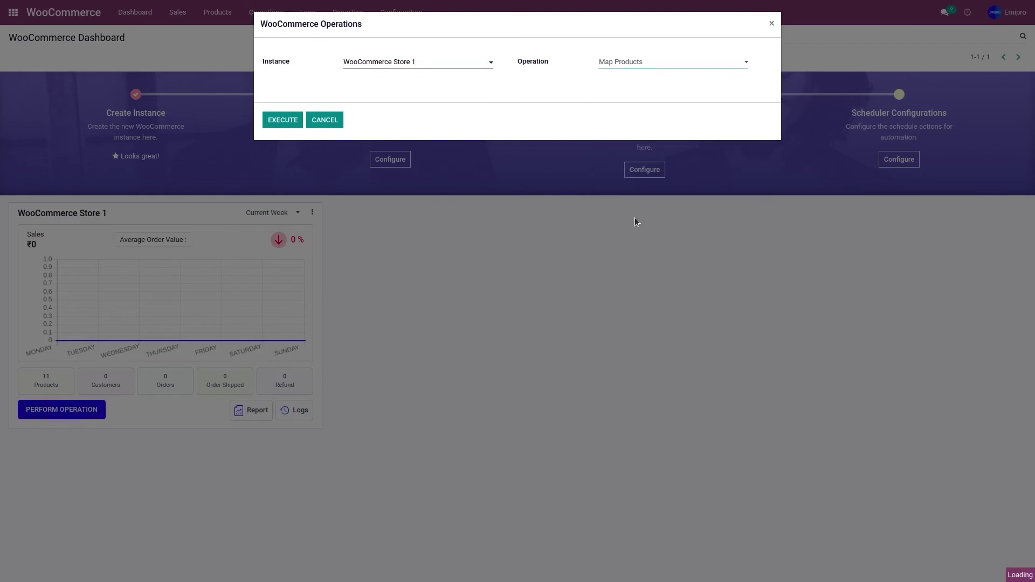
left_click(401, 200)
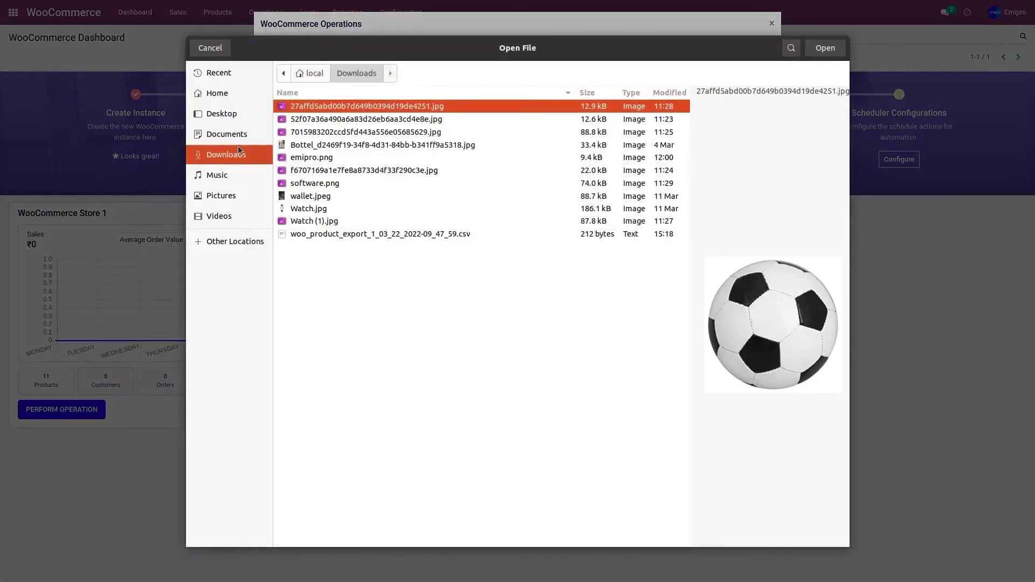
double_click(421, 234)
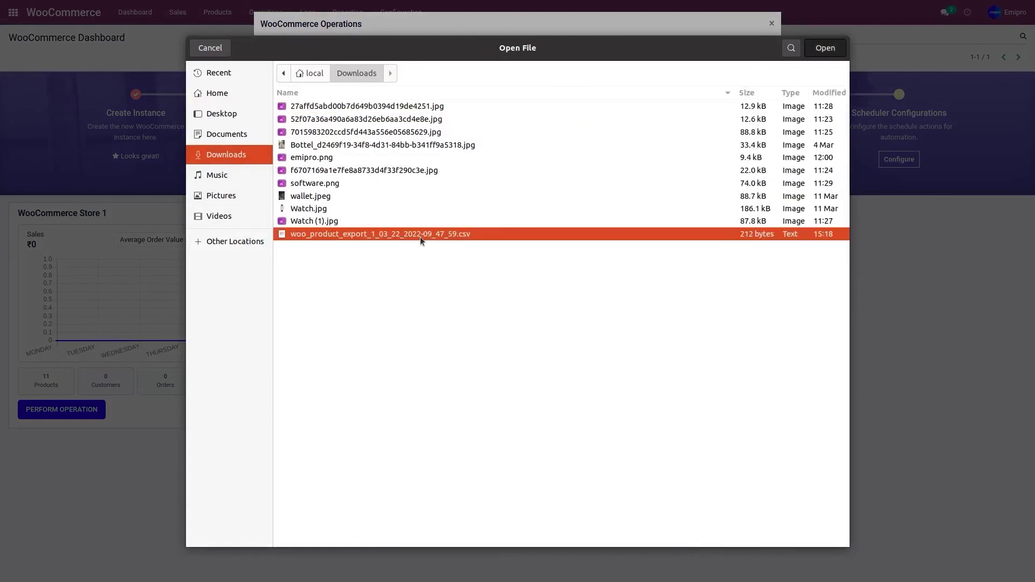
left_click(284, 255)
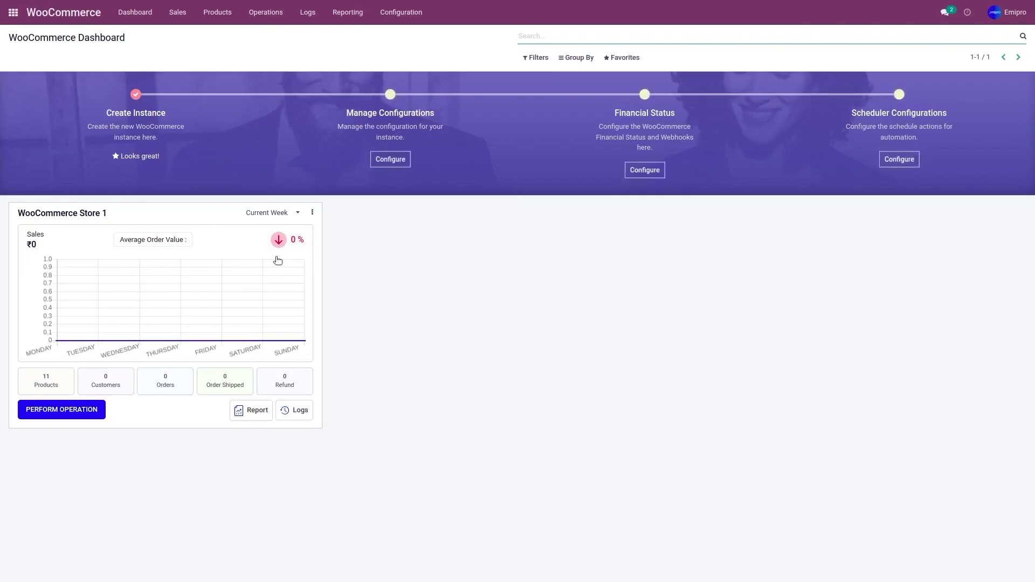
- Check the Wallet's Exported In Woo status in the WooCommerce product list and return to the dashboard
left_click(221, 13)
left_click(222, 36)
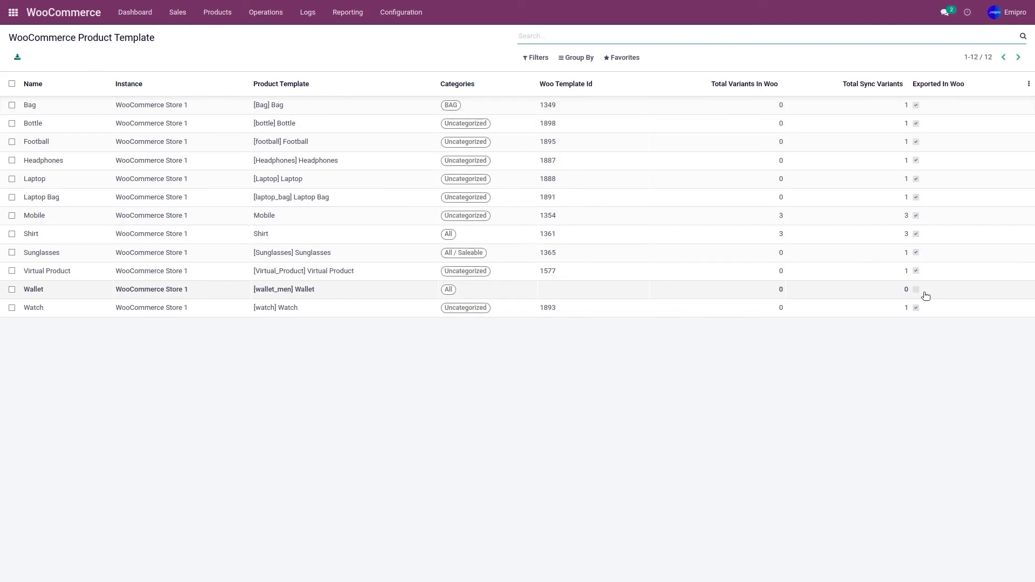
left_click(36, 10)
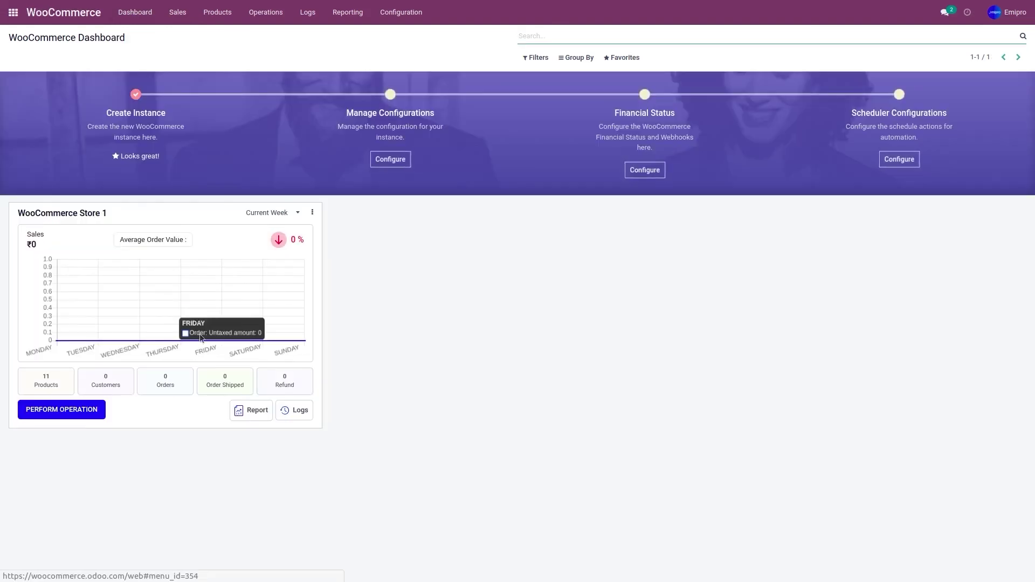
- Execute the Import Products operation for WooCommerce Store 1 to create a product data queue
left_click(94, 409)
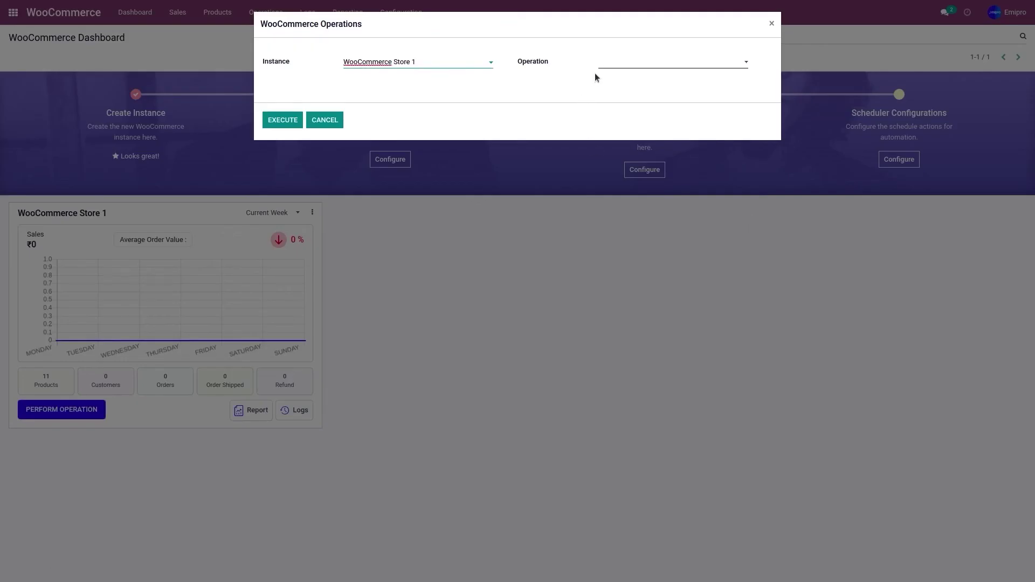
left_click(607, 63)
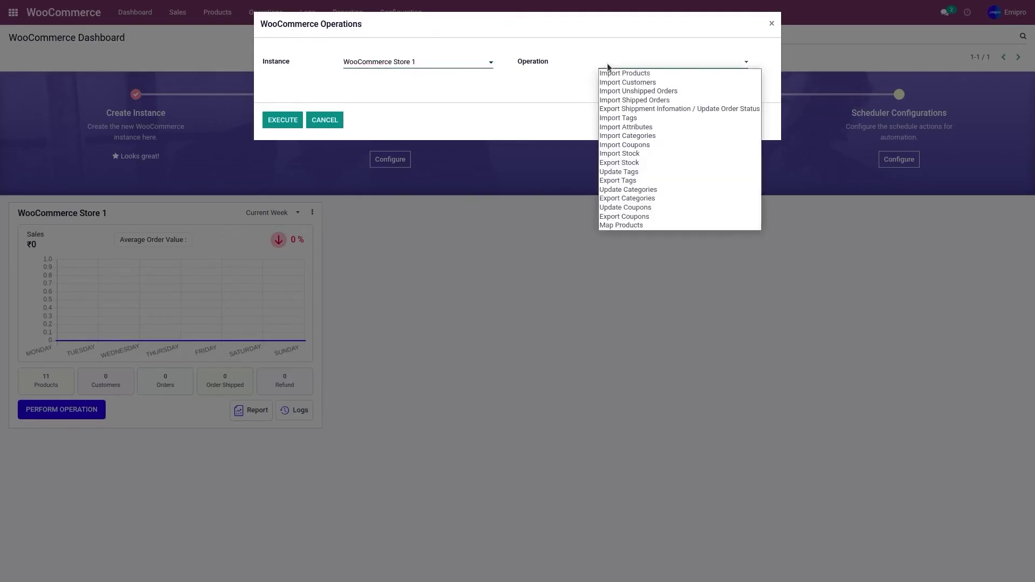
left_click(622, 72)
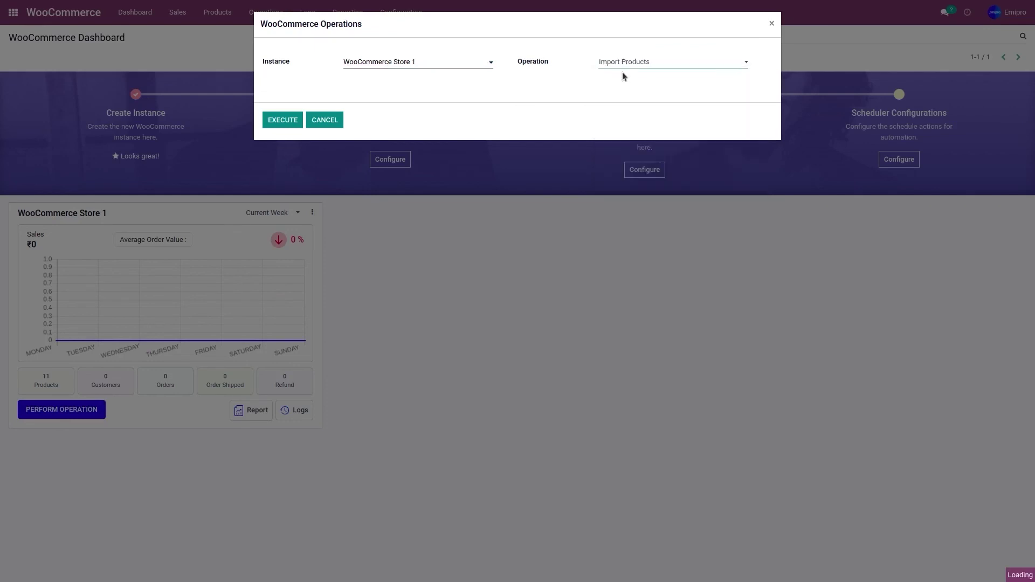
left_click(284, 271)
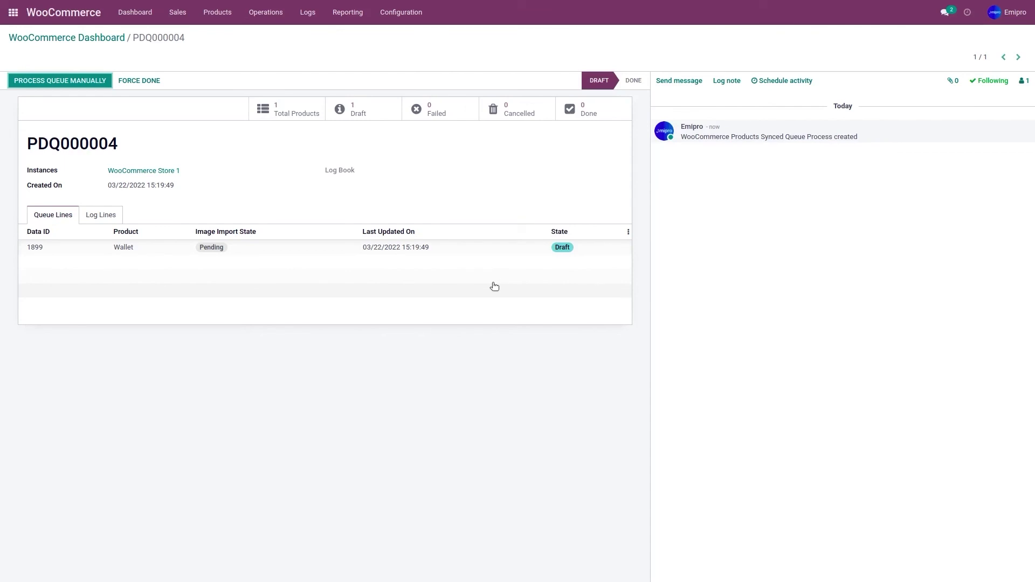
- Process the Wallet's product data queue manually and open the WooCommerce product list to check the import
left_click(40, 84)
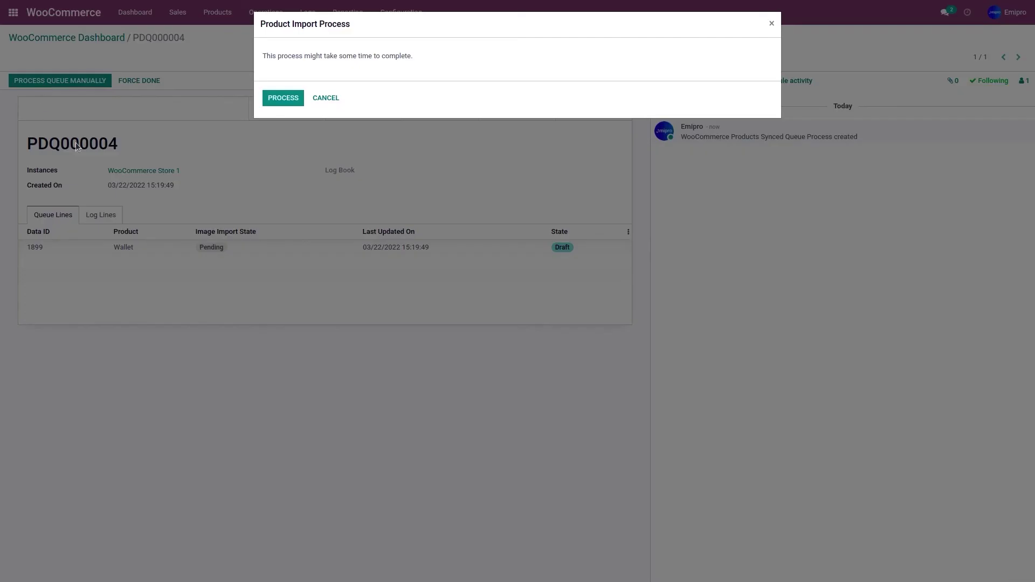
left_click(275, 100)
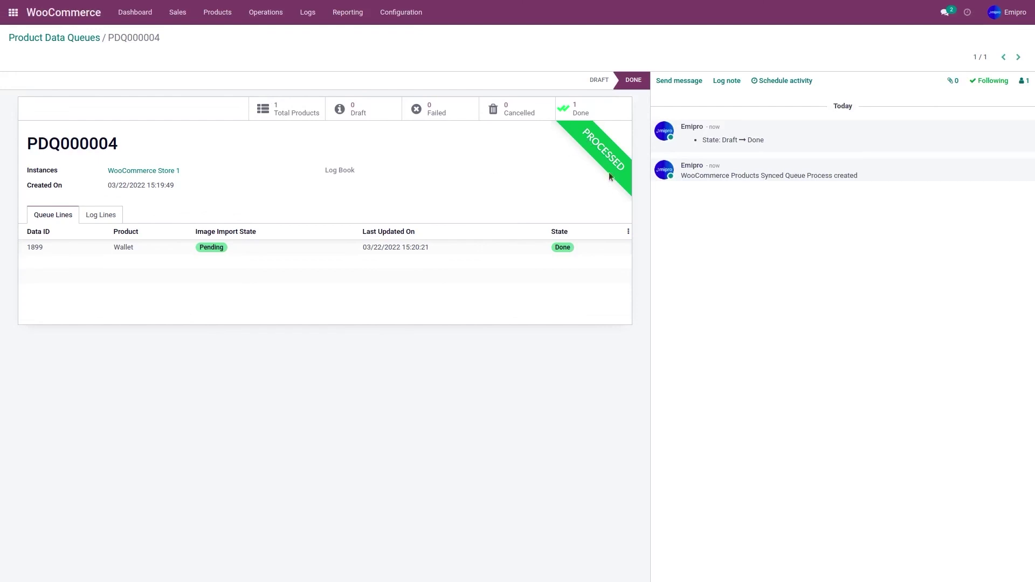
left_click(218, 12)
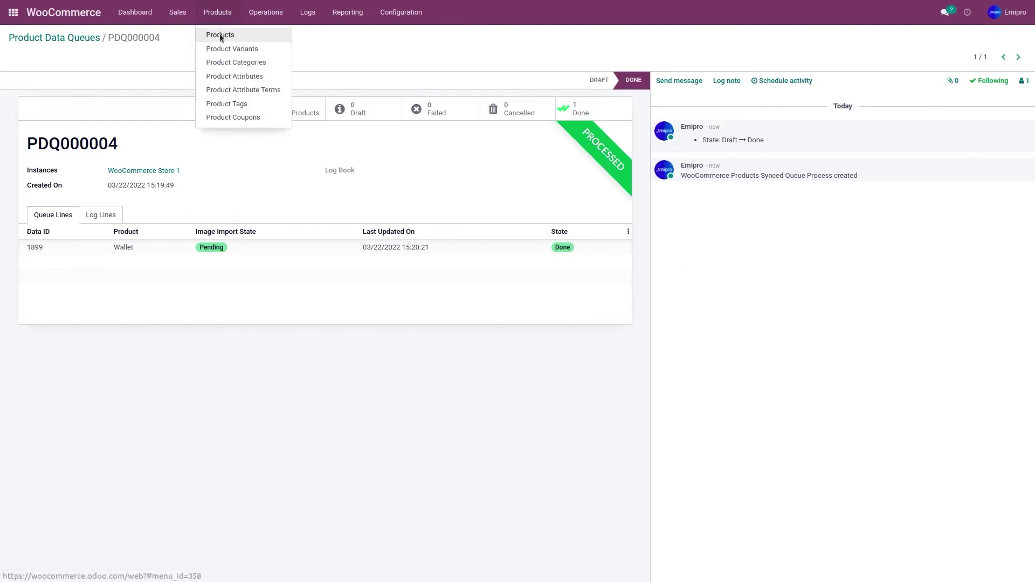
left_click(221, 33)
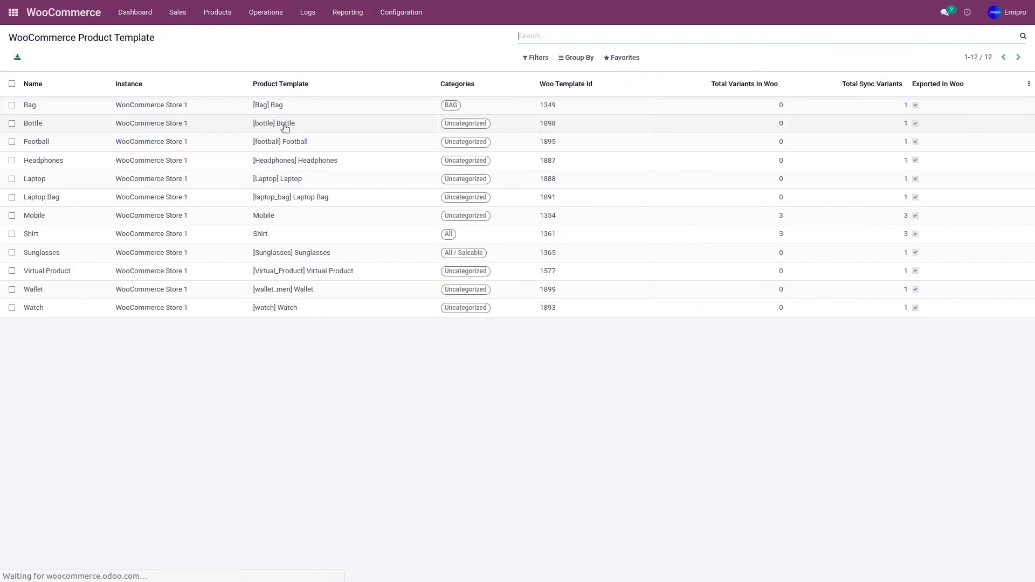